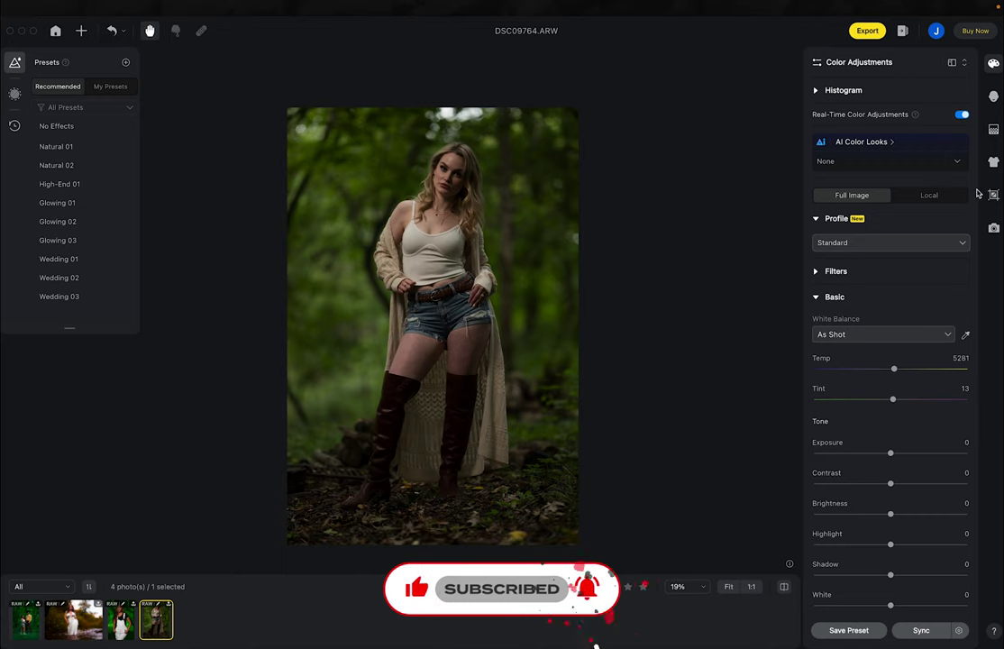
Set Shadow to 73 for the entire person in the local color adjustments
{"action": "left_click", "coordinate": [994, 64]}
{"action": "left_click", "coordinate": [994, 64]}
{"action": "scroll", "coordinate": [899, 255], "scroll_direction": "down", "scroll_amount": 2}
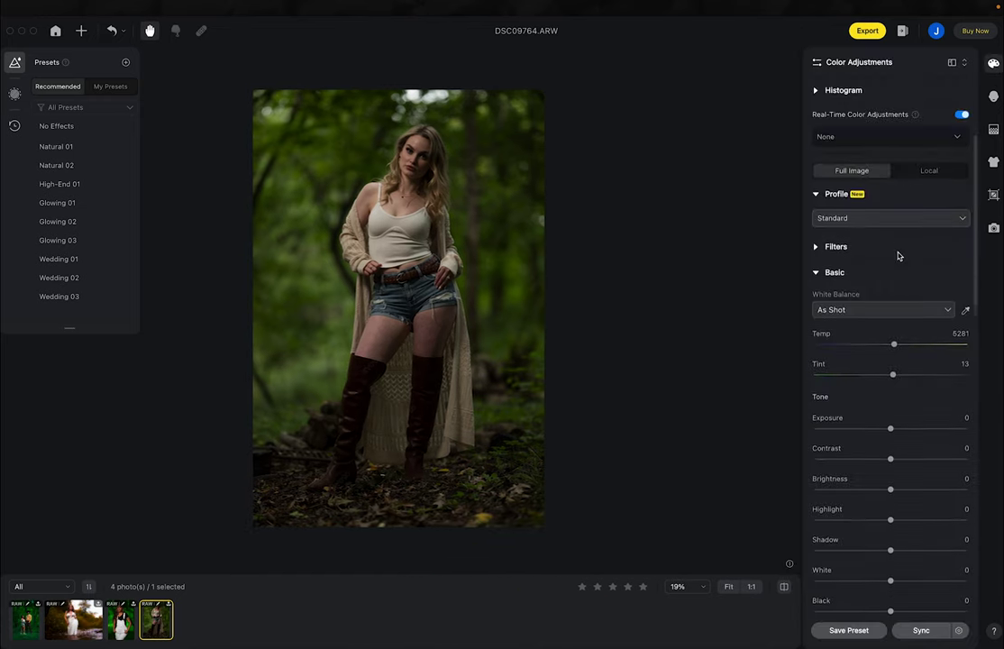
{"action": "scroll", "coordinate": [899, 255], "scroll_direction": "up", "scroll_amount": 2}
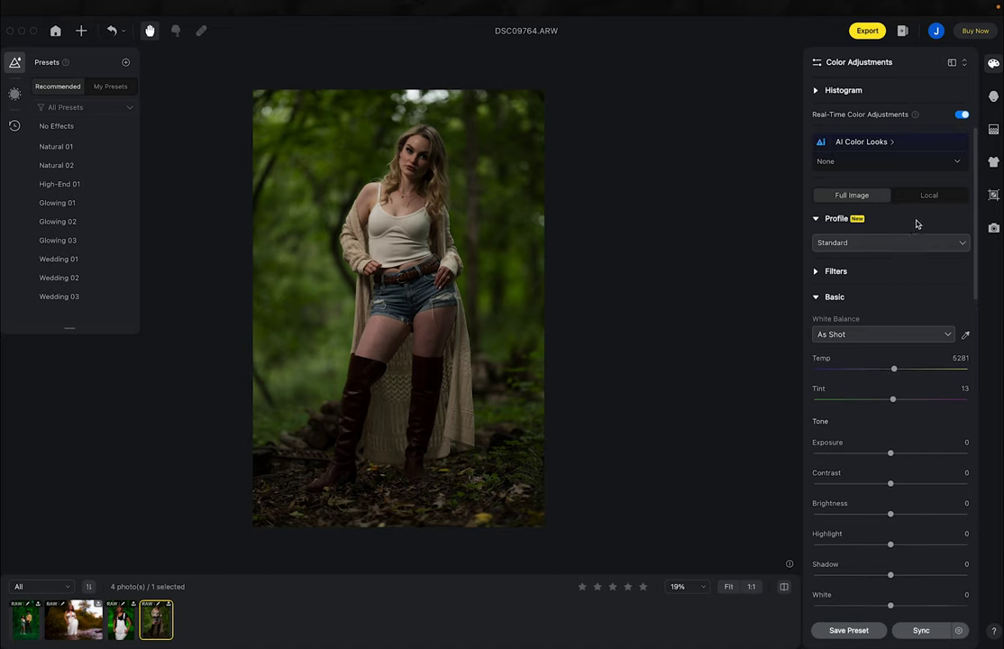
{"action": "left_click", "coordinate": [929, 197]}
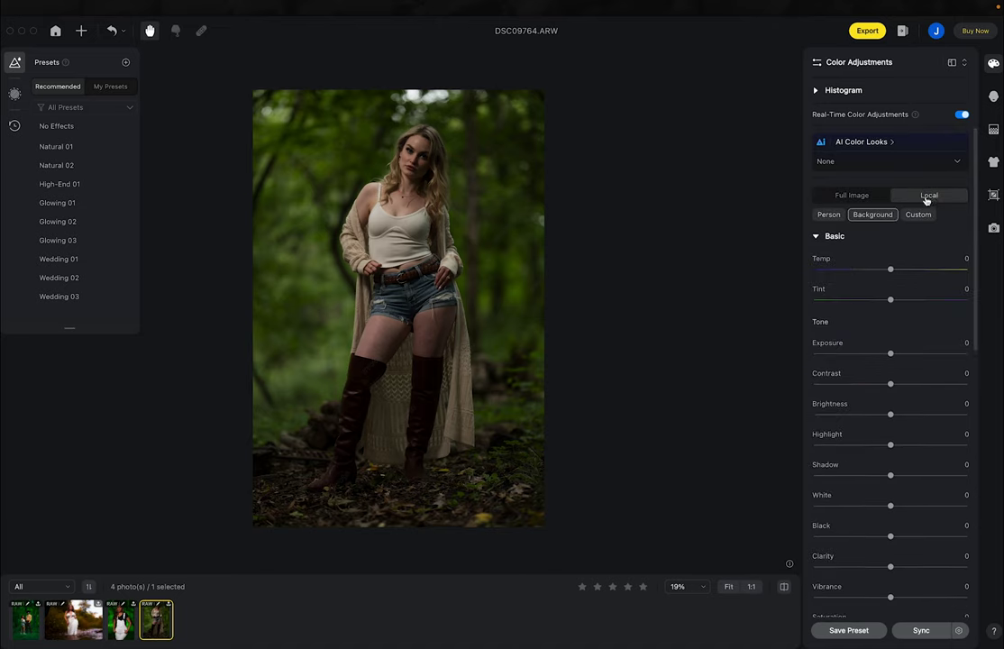
{"action": "left_click", "coordinate": [829, 215]}
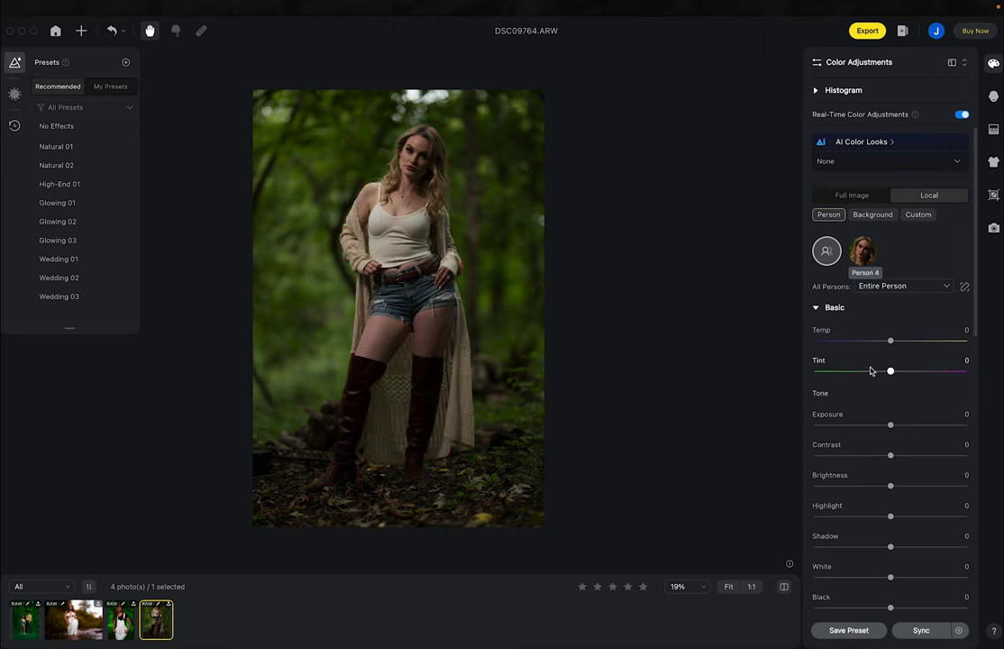
{"action": "scroll", "coordinate": [885, 478], "scroll_direction": "down", "scroll_amount": 3}
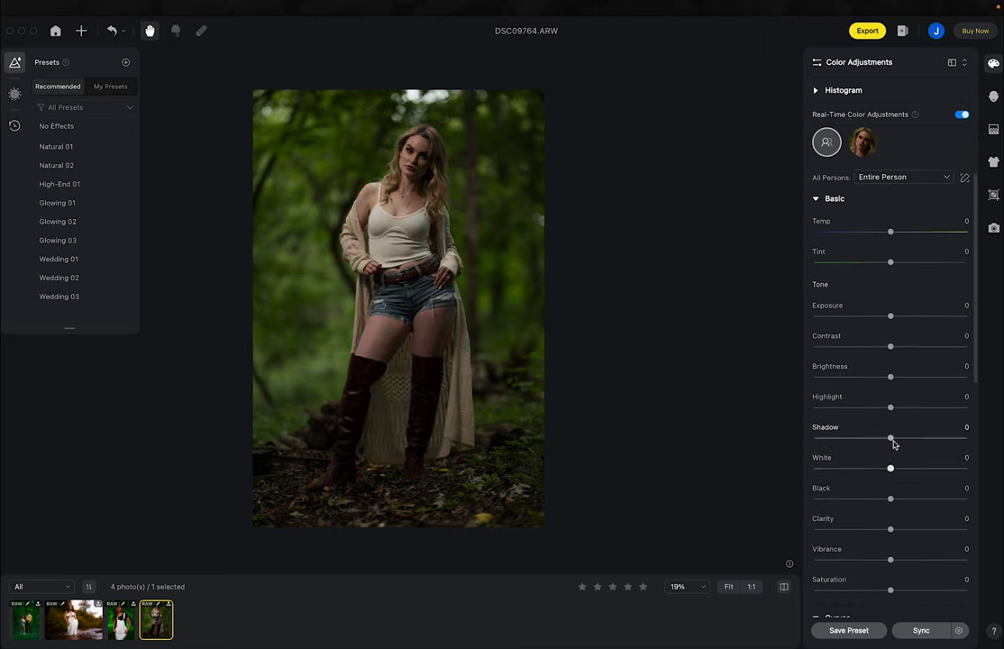
{"action": "left_click_drag", "start_coordinate": [891, 439], "coordinate": [946, 428]}
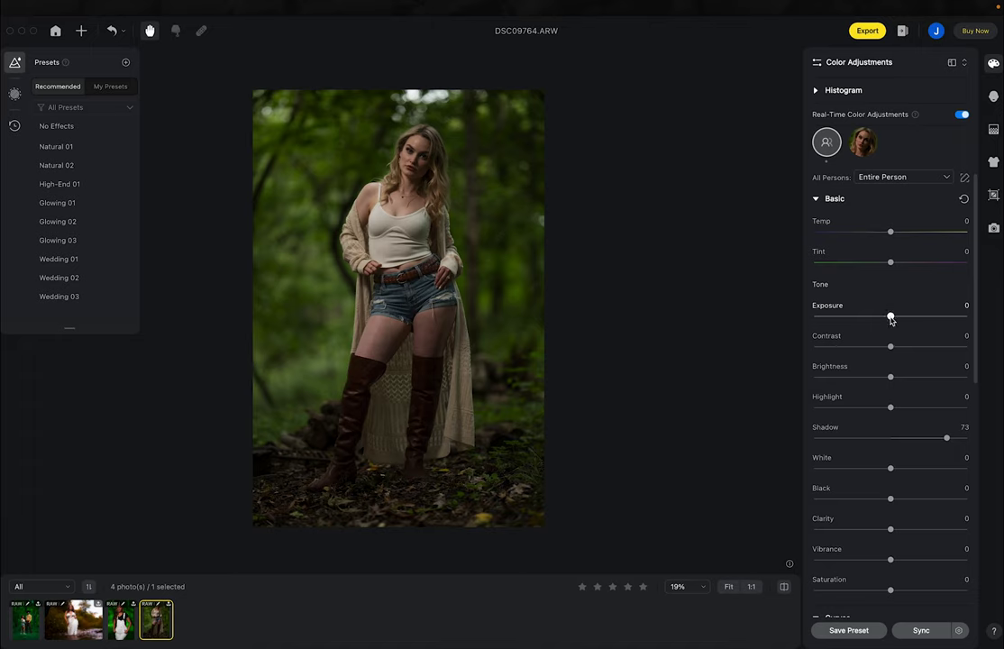
Set the person's local Exposure to 0.6 and Contrast to 39
{"action": "left_click_drag", "start_coordinate": [891, 318], "coordinate": [901, 321]}
{"action": "key", "text": "h"}
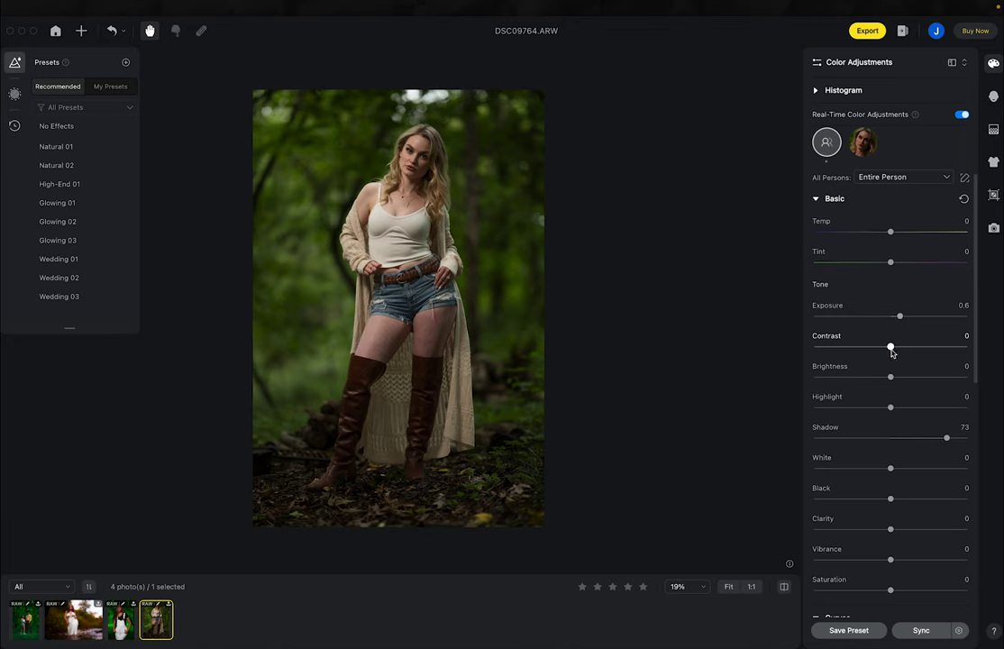
{"action": "left_click_drag", "start_coordinate": [892, 348], "coordinate": [921, 345]}
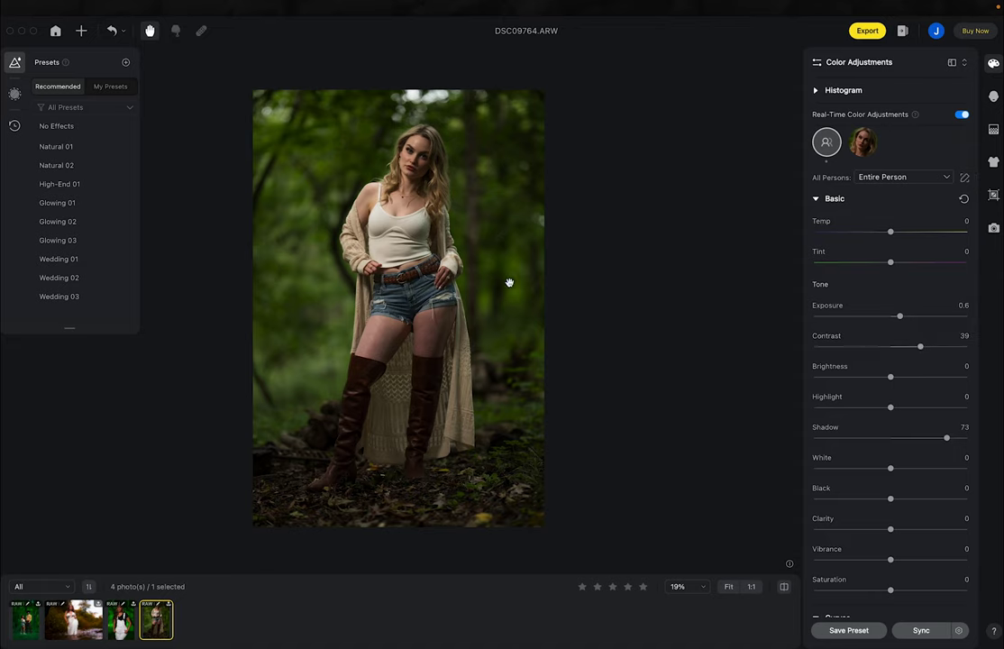
Switch the local color adjustments to the background and set its Contrast to 28
{"action": "scroll", "coordinate": [473, 233], "scroll_direction": "up", "scroll_amount": 3}
{"action": "left_click_drag", "start_coordinate": [404, 193], "coordinate": [500, 336]}
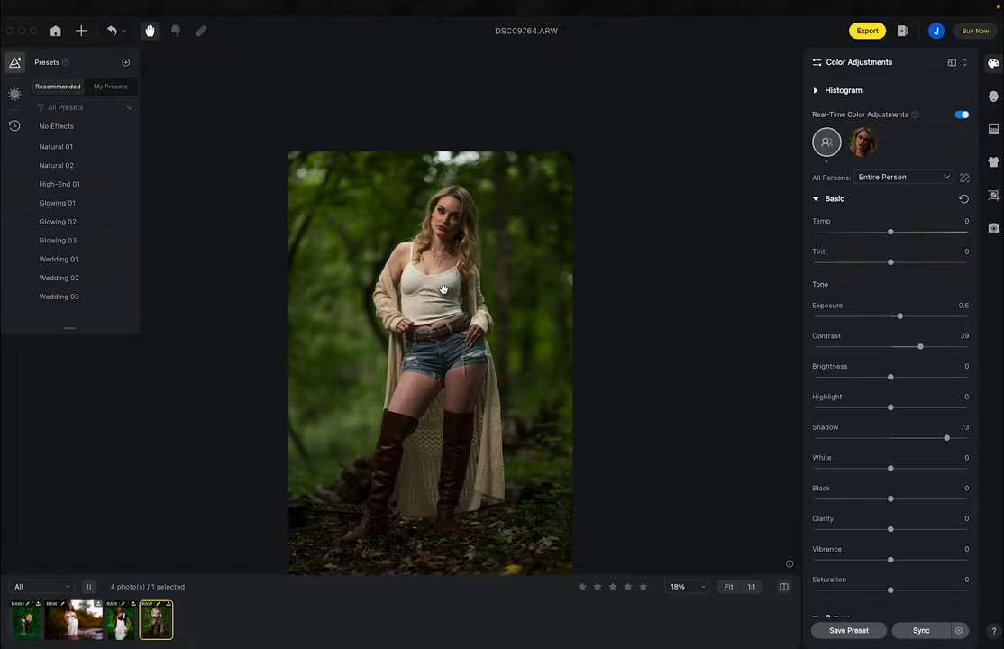
{"action": "scroll", "coordinate": [435, 294], "scroll_direction": "down", "scroll_amount": 4}
{"action": "left_click_drag", "start_coordinate": [445, 295], "coordinate": [445, 264]}
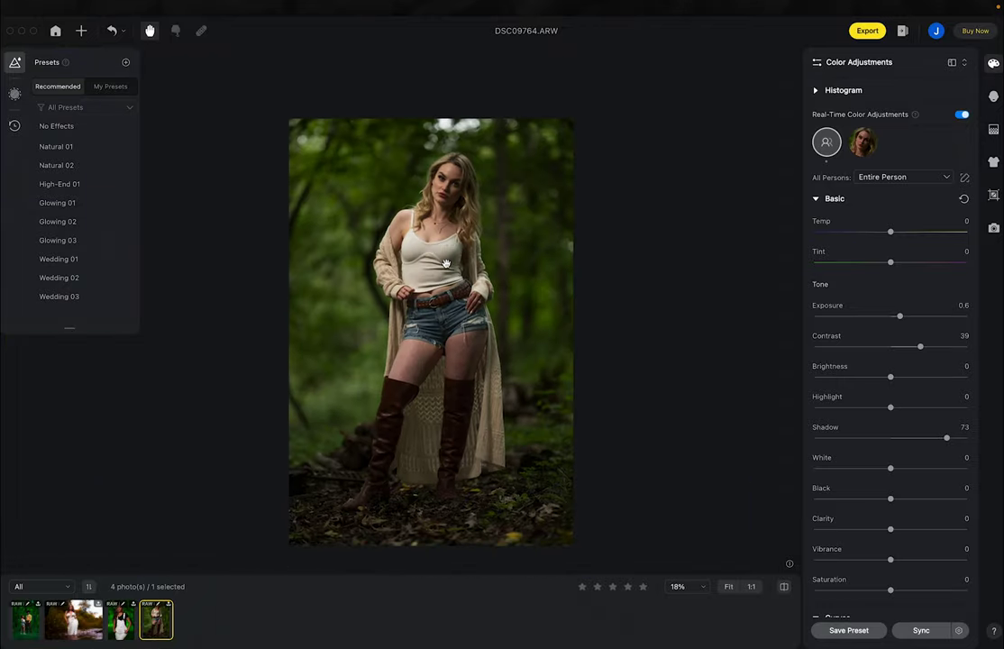
{"action": "scroll", "coordinate": [895, 224], "scroll_direction": "up", "scroll_amount": 2}
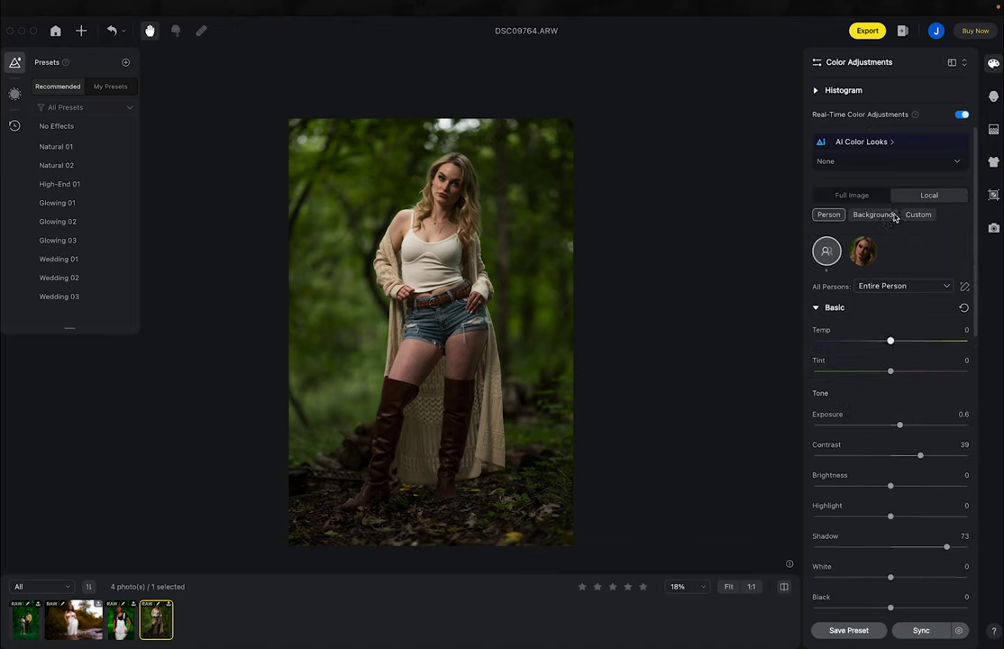
{"action": "left_click", "coordinate": [881, 214]}
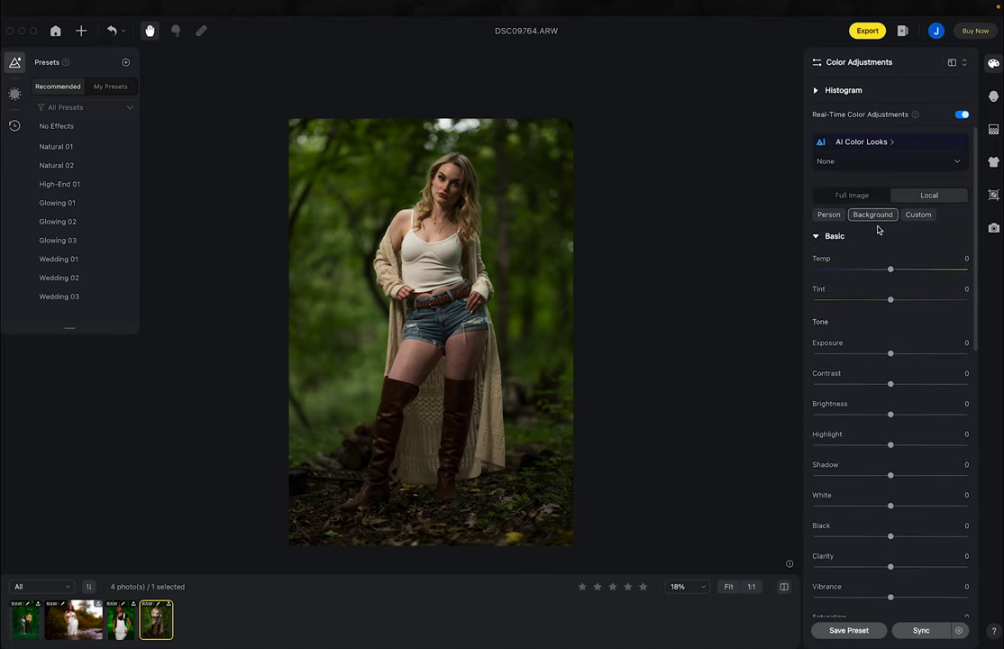
{"action": "scroll", "coordinate": [867, 347], "scroll_direction": "down", "scroll_amount": 5}
{"action": "scroll", "coordinate": [871, 434], "scroll_direction": "up", "scroll_amount": 2}
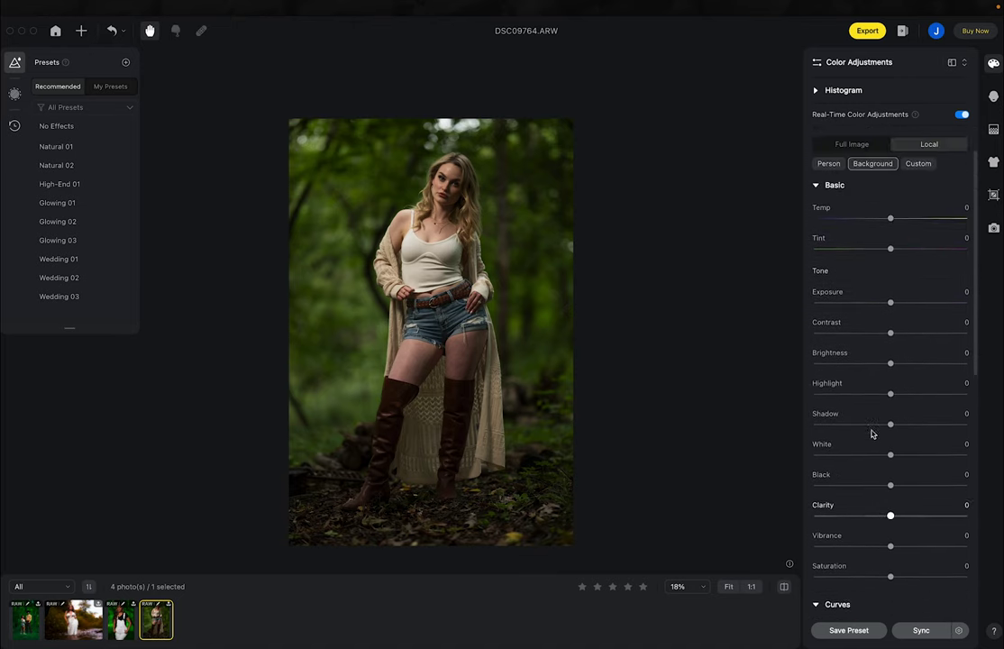
{"action": "mouse_move", "coordinate": [890, 347]}
{"action": "left_mouse_down"}
{"action": "mouse_move", "coordinate": [930, 344]}
{"action": "mouse_move", "coordinate": [910, 345]}
{"action": "left_mouse_up"}
Set the background's Vibrance to 72, Saturation to 40 and Shadow to 54
{"action": "scroll", "coordinate": [895, 442], "scroll_direction": "down", "scroll_amount": 3}
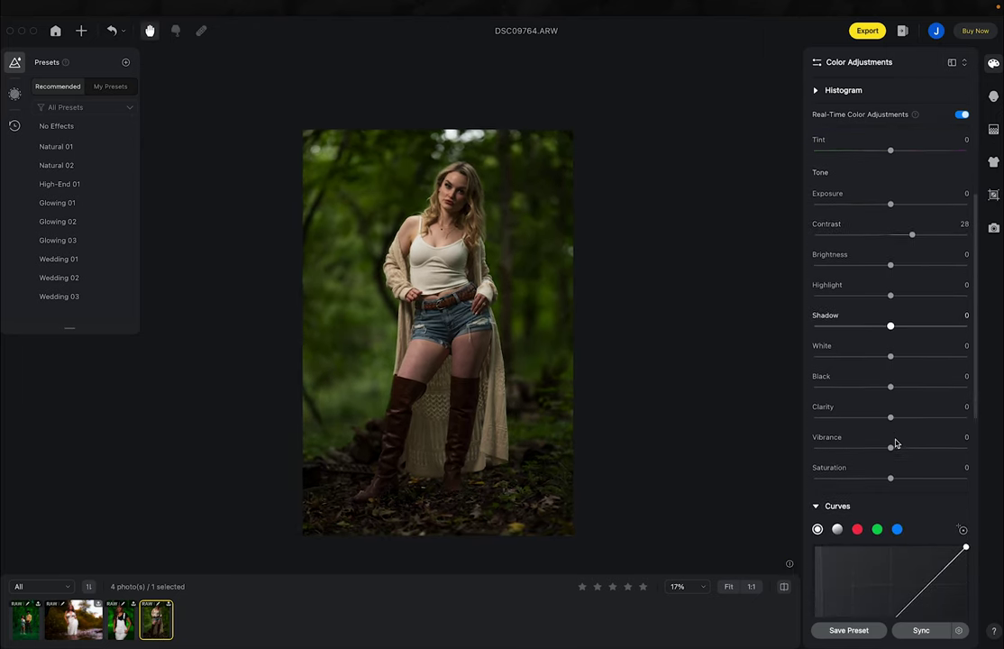
{"action": "left_click_drag", "start_coordinate": [891, 449], "coordinate": [946, 448]}
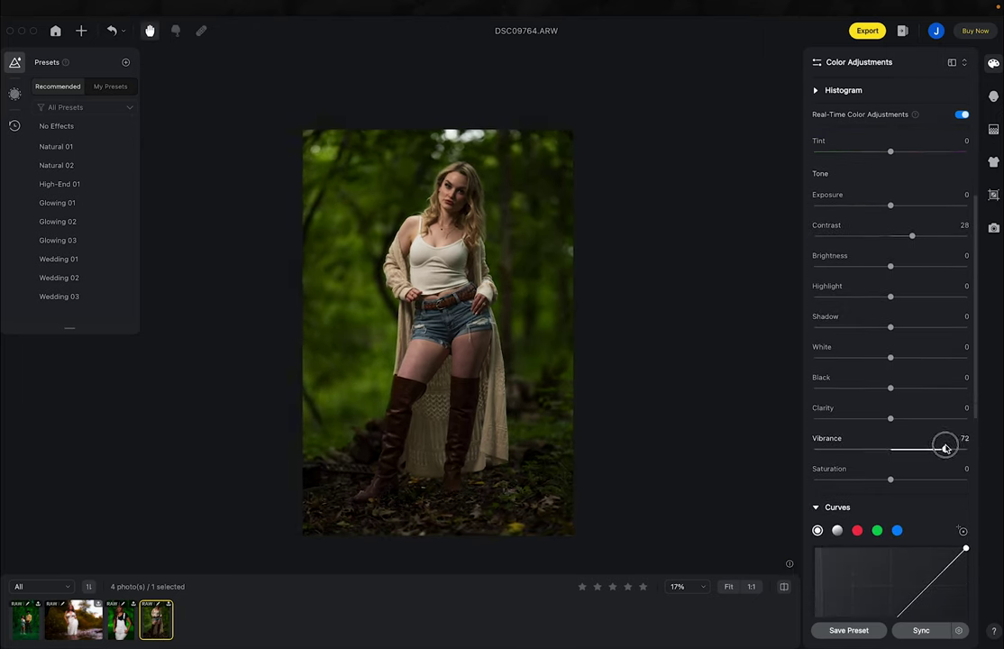
{"action": "left_click_drag", "start_coordinate": [890, 478], "coordinate": [920, 479]}
{"action": "left_click_drag", "start_coordinate": [890, 326], "coordinate": [932, 326]}
Shift the background's HSL hue to 38 for Green and 24 for Yellow, and reduce the saturation of both colors
{"action": "scroll", "coordinate": [863, 333], "scroll_direction": "down", "scroll_amount": 3}
{"action": "scroll", "coordinate": [864, 333], "scroll_direction": "down", "scroll_amount": 5}
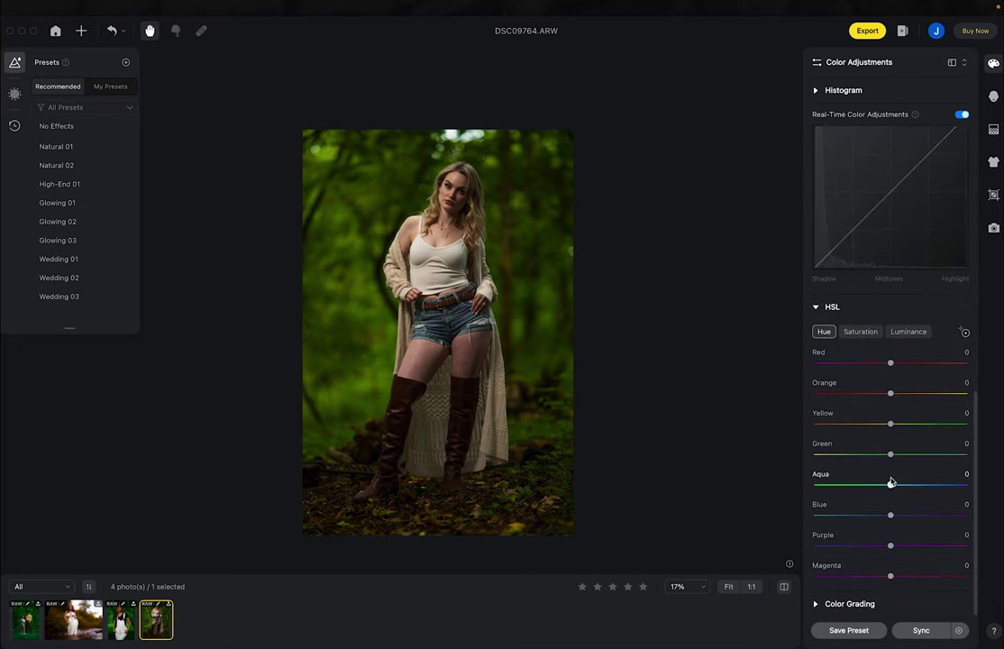
{"action": "left_click_drag", "start_coordinate": [890, 454], "coordinate": [908, 423]}
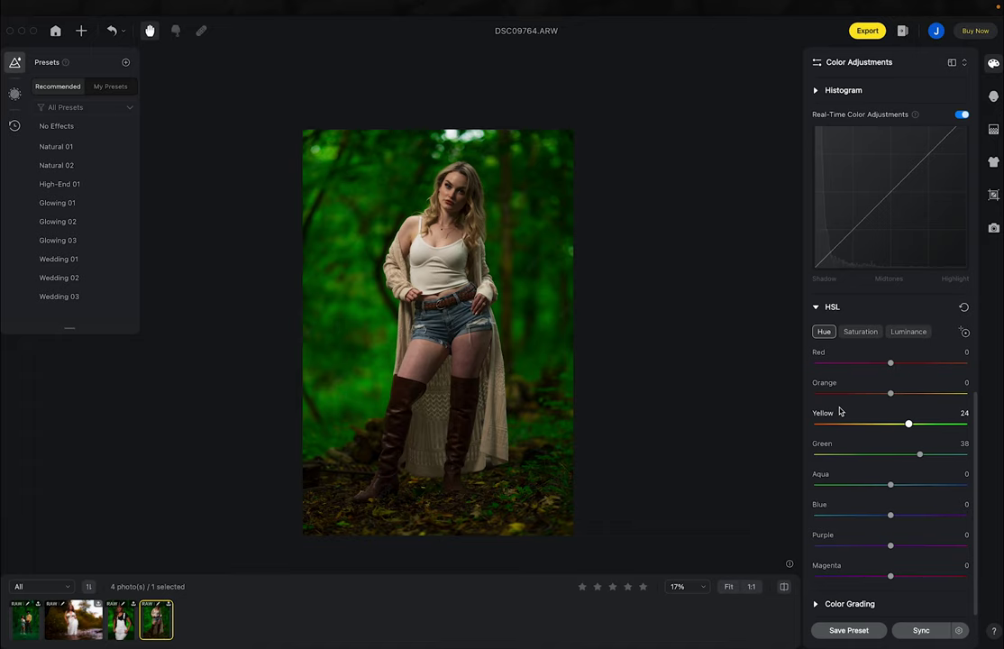
{"action": "left_click", "coordinate": [864, 332]}
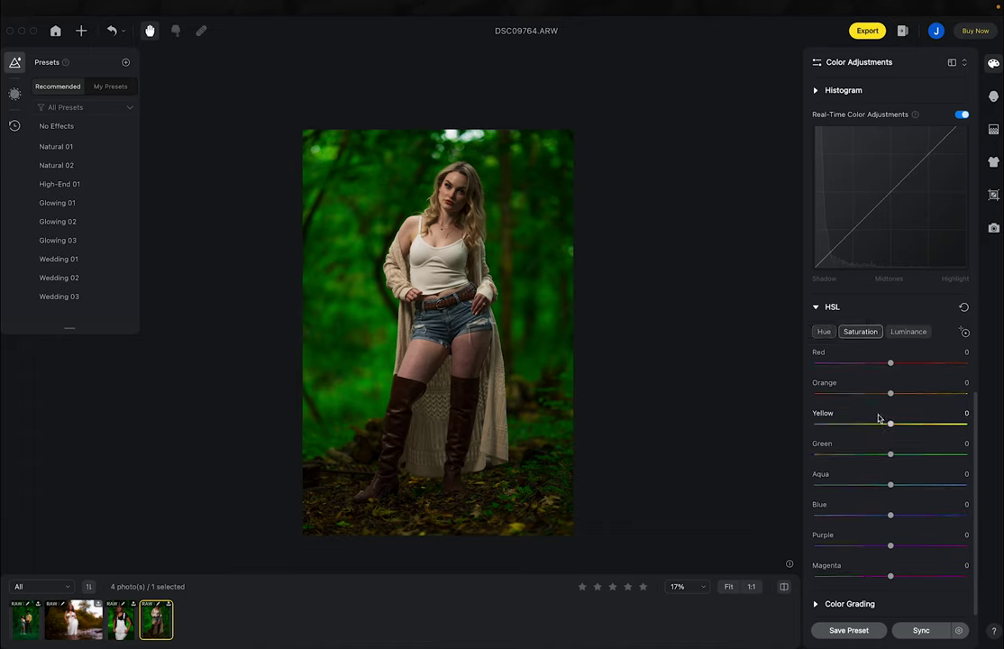
{"action": "left_click_drag", "start_coordinate": [890, 456], "coordinate": [851, 453]}
{"action": "left_click_drag", "start_coordinate": [891, 423], "coordinate": [867, 419]}
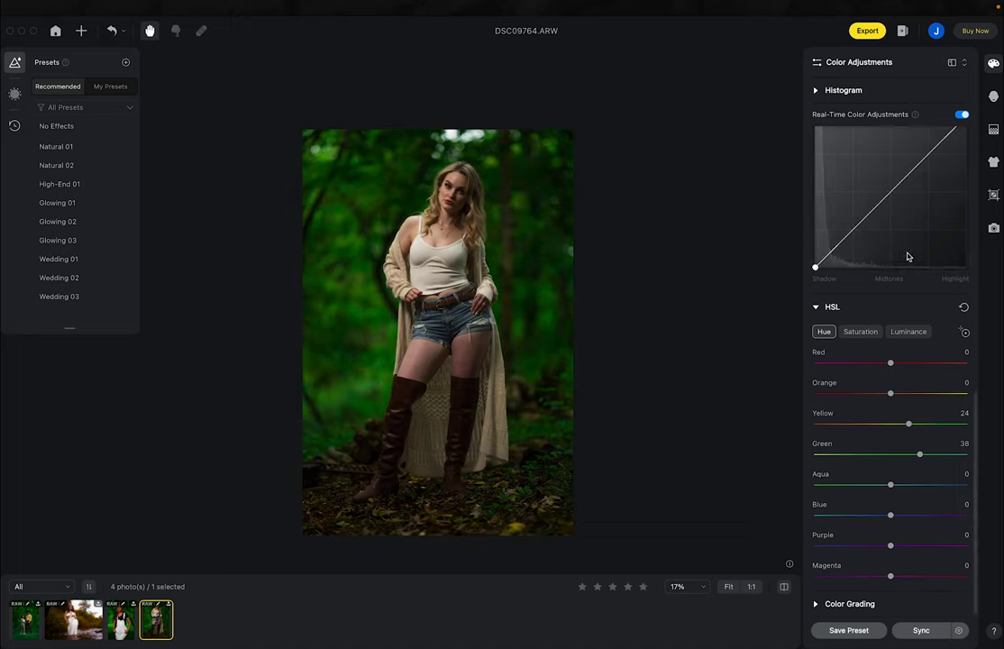
Set Freckle & Acne removal to 85 in the female portrait retouching
{"action": "scroll", "coordinate": [907, 255], "scroll_direction": "up", "scroll_amount": 5}
{"action": "scroll", "coordinate": [907, 256], "scroll_direction": "up", "scroll_amount": 3}
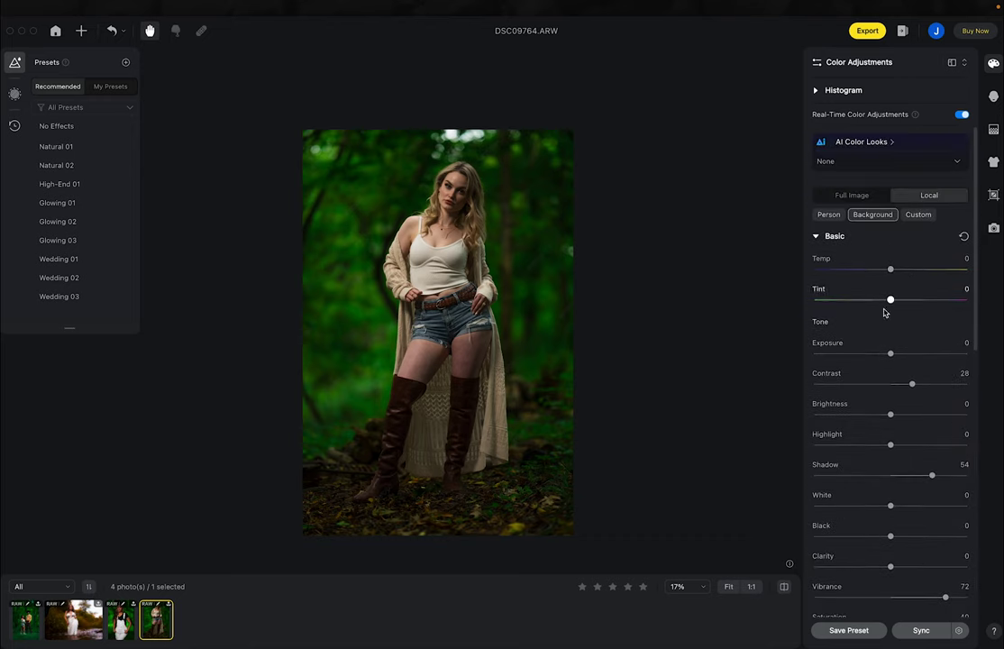
{"action": "left_click", "coordinate": [994, 96]}
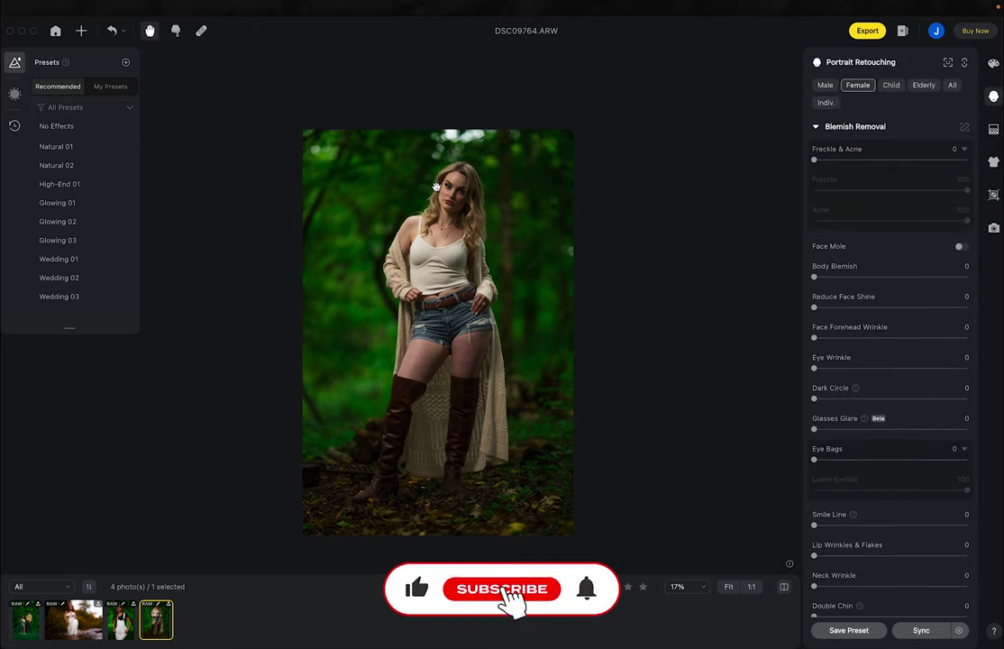
{"action": "scroll", "coordinate": [437, 187], "scroll_direction": "up", "scroll_amount": 5}
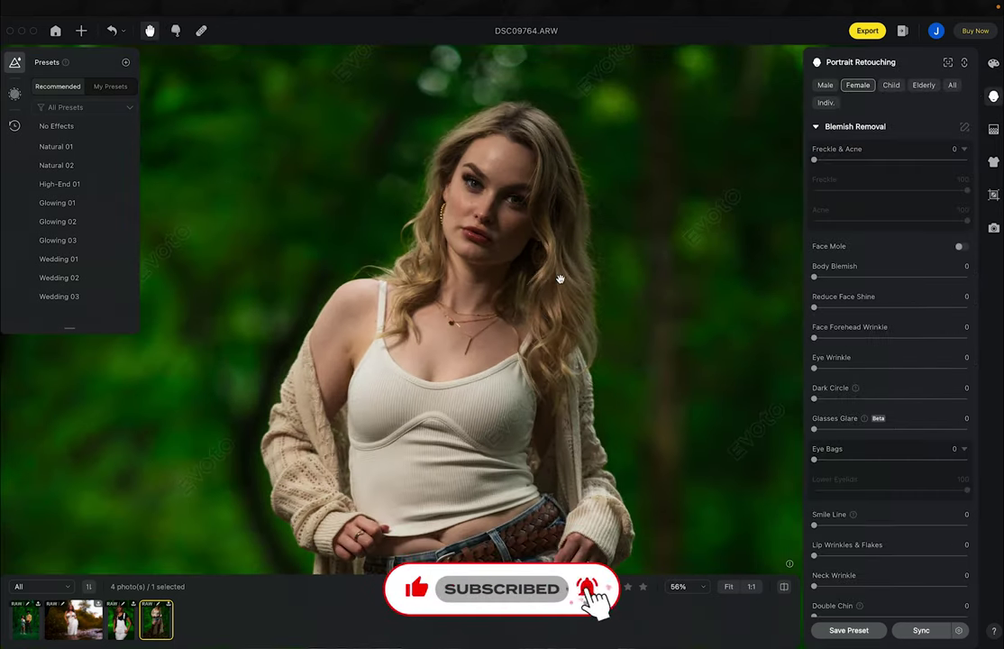
{"action": "left_click_drag", "start_coordinate": [560, 280], "coordinate": [538, 252]}
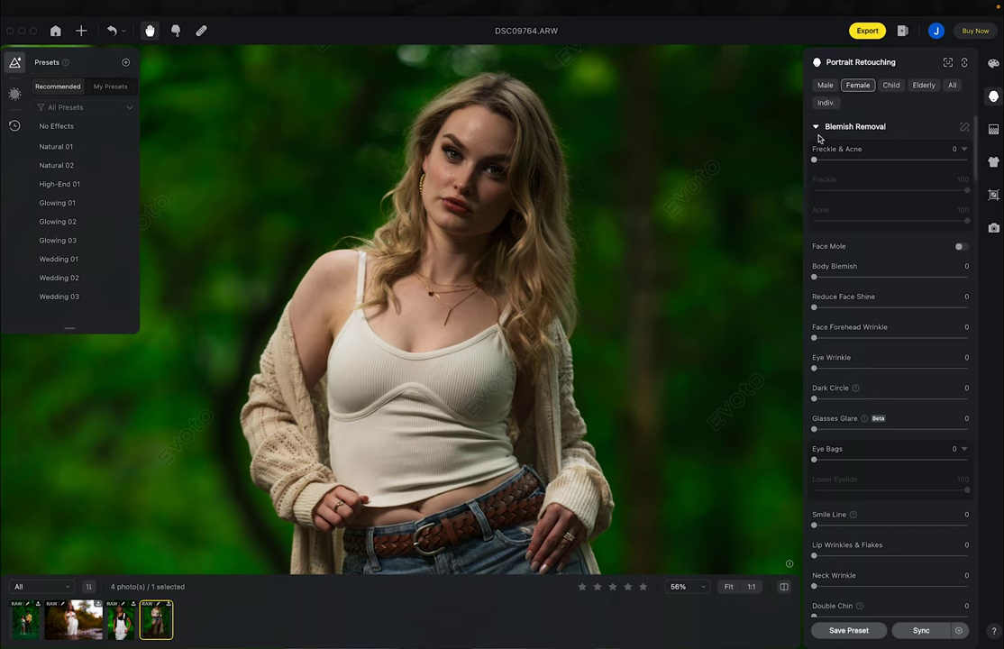
{"action": "left_click_drag", "start_coordinate": [816, 163], "coordinate": [946, 166]}
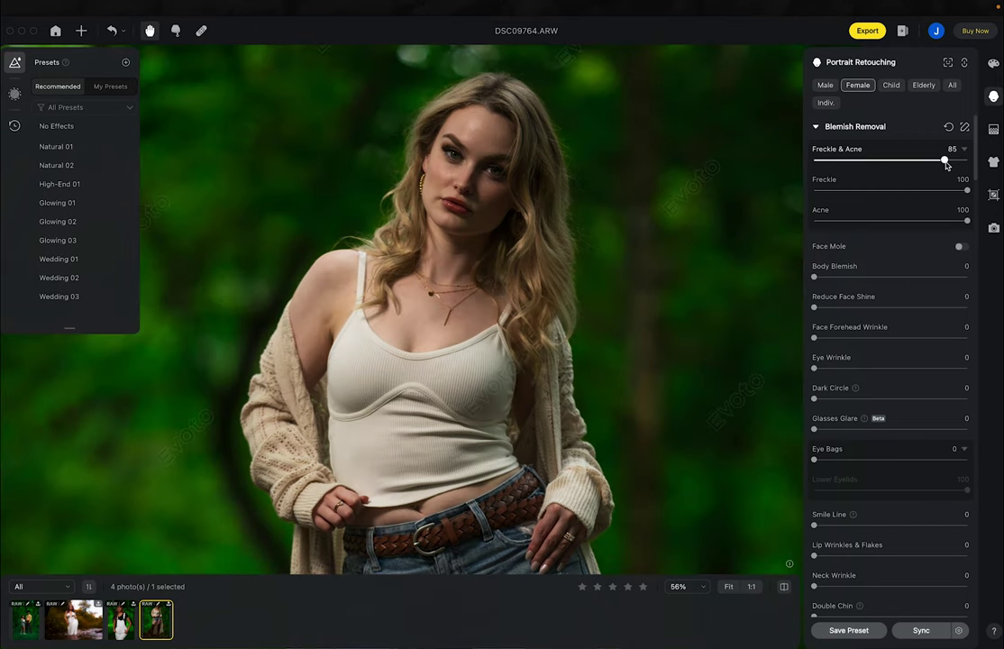
Check the woman's face up close and set Body Blemish removal to 84
{"action": "scroll", "coordinate": [478, 162], "scroll_direction": "up", "scroll_amount": 2}
{"action": "scroll", "coordinate": [477, 162], "scroll_direction": "up", "scroll_amount": 3}
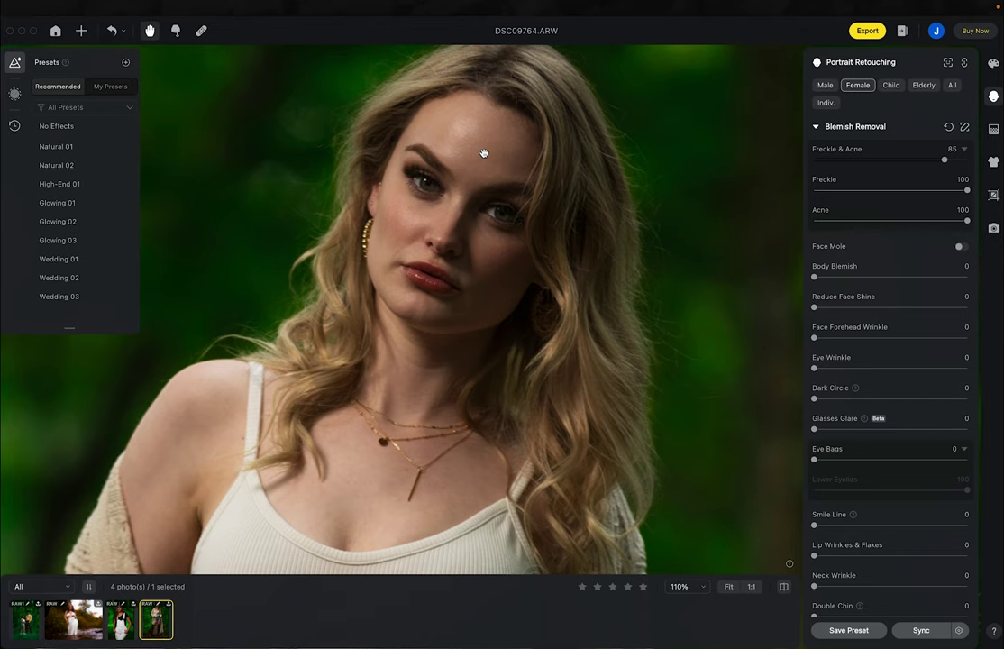
{"action": "left_click", "coordinate": [485, 160]}
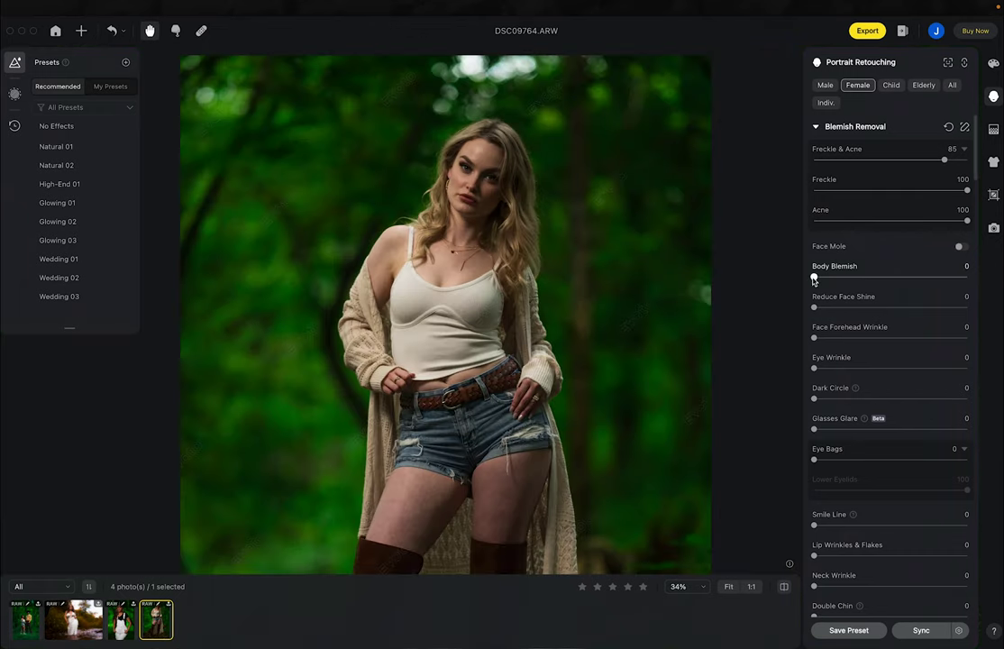
{"action": "left_click_drag", "start_coordinate": [815, 279], "coordinate": [944, 278]}
Set Reduce Face Shine to 65 for the woman's face
{"action": "scroll", "coordinate": [545, 329], "scroll_direction": "down", "scroll_amount": 3}
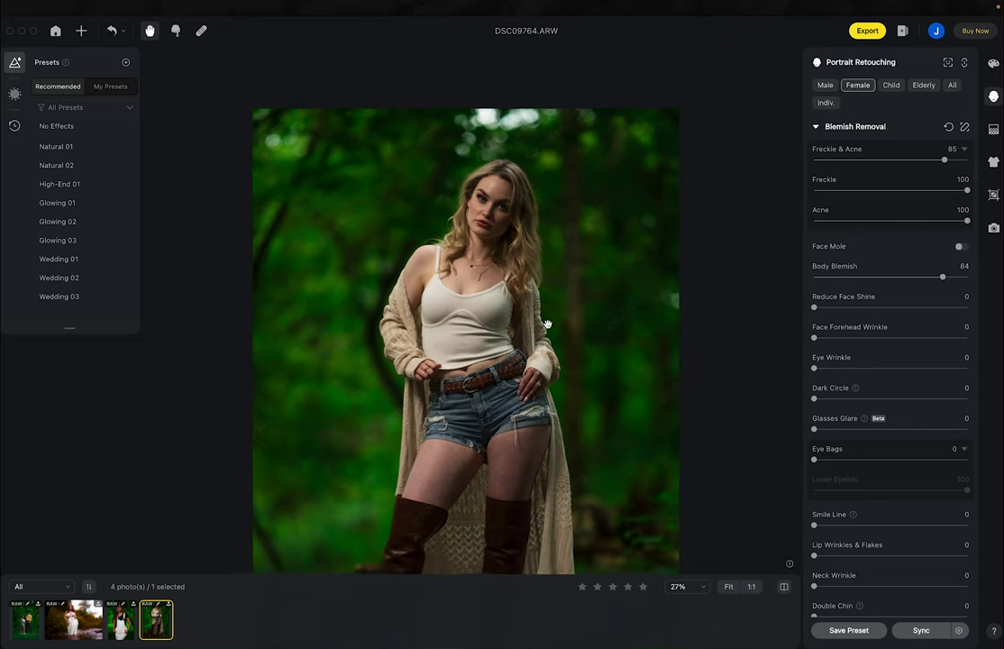
{"action": "left_click_drag", "start_coordinate": [547, 323], "coordinate": [538, 300]}
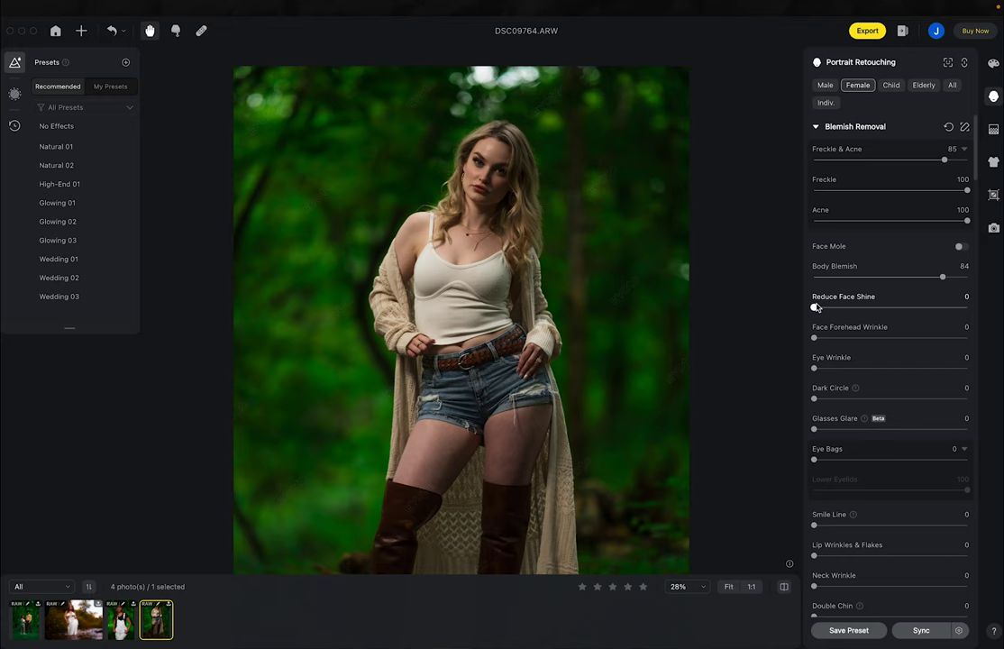
{"action": "scroll", "coordinate": [428, 142], "scroll_direction": "up", "scroll_amount": 4}
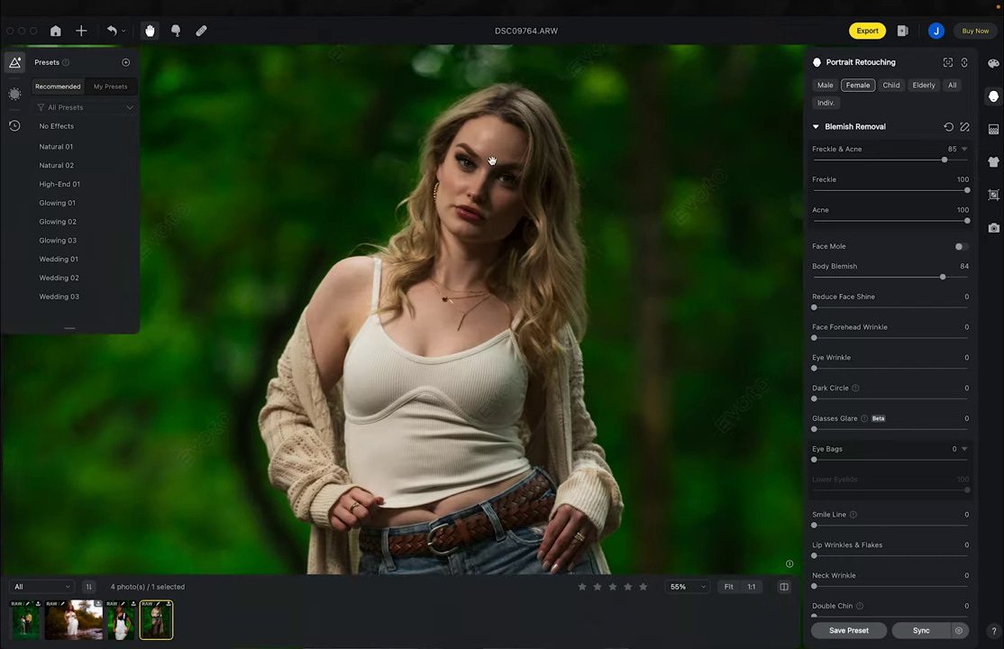
{"action": "left_click_drag", "start_coordinate": [813, 309], "coordinate": [913, 308]}
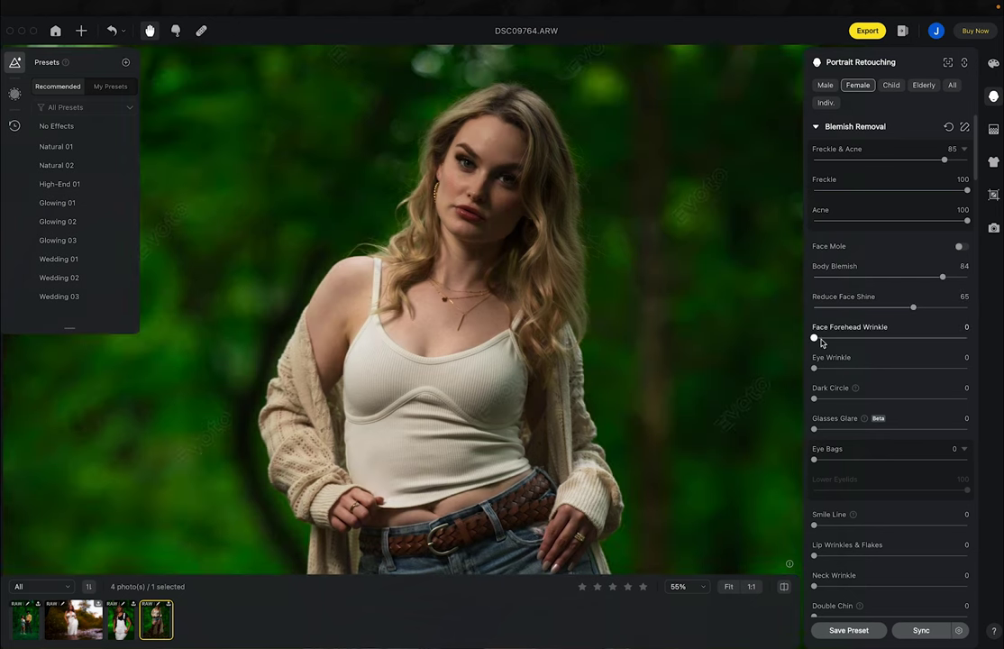
Try Eye Wrinkle at 86 and Dark Circle at 87, resetting each one after checking its effect
{"action": "left_click_drag", "start_coordinate": [814, 367], "coordinate": [781, 366]}
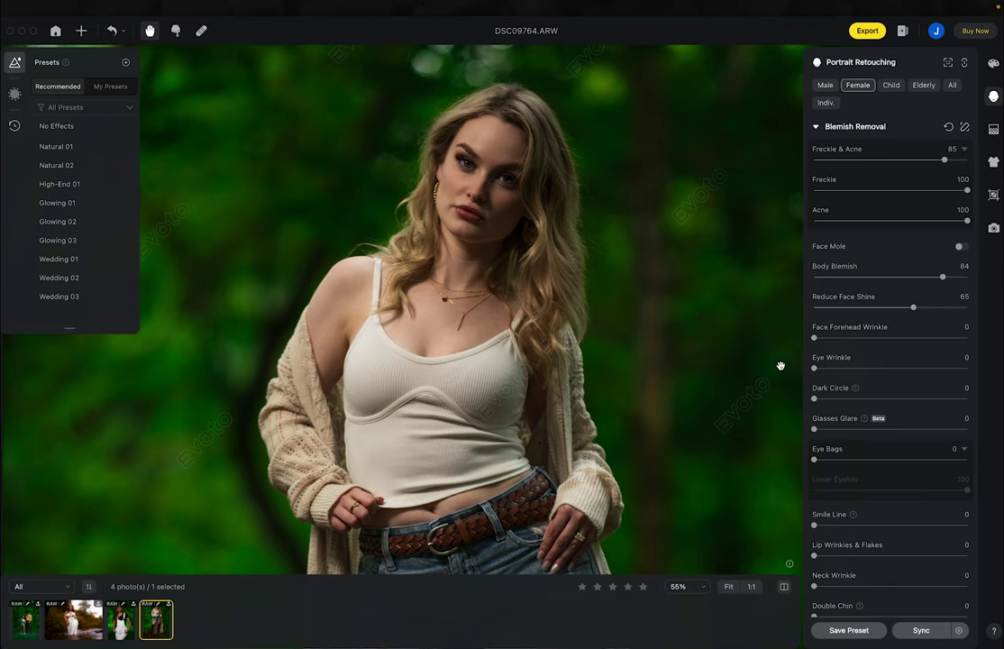
{"action": "left_click_drag", "start_coordinate": [818, 370], "coordinate": [951, 372]}
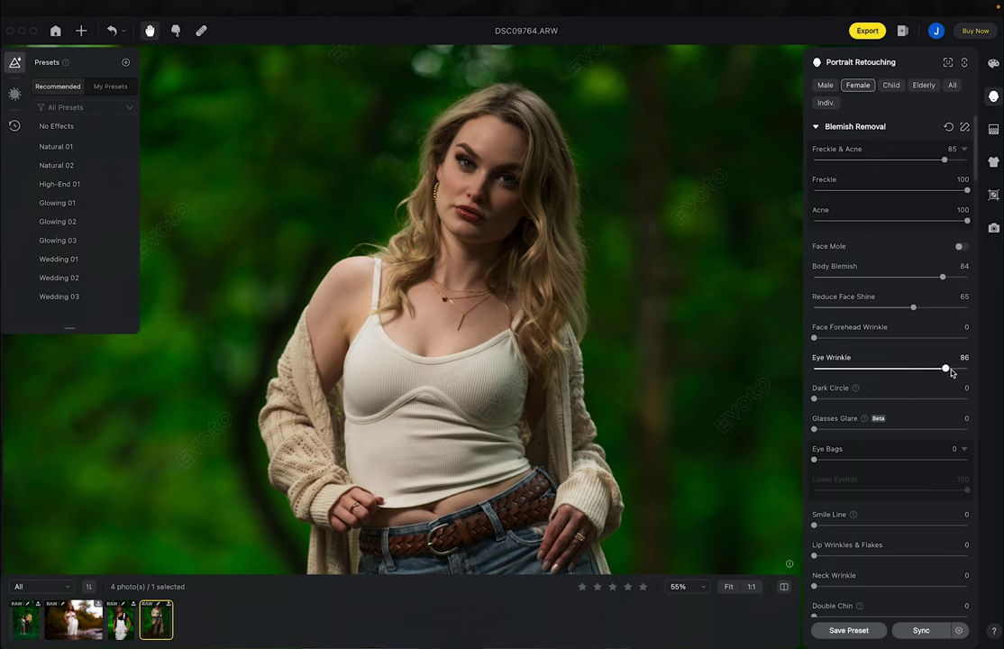
{"action": "double_click", "coordinate": [947, 369]}
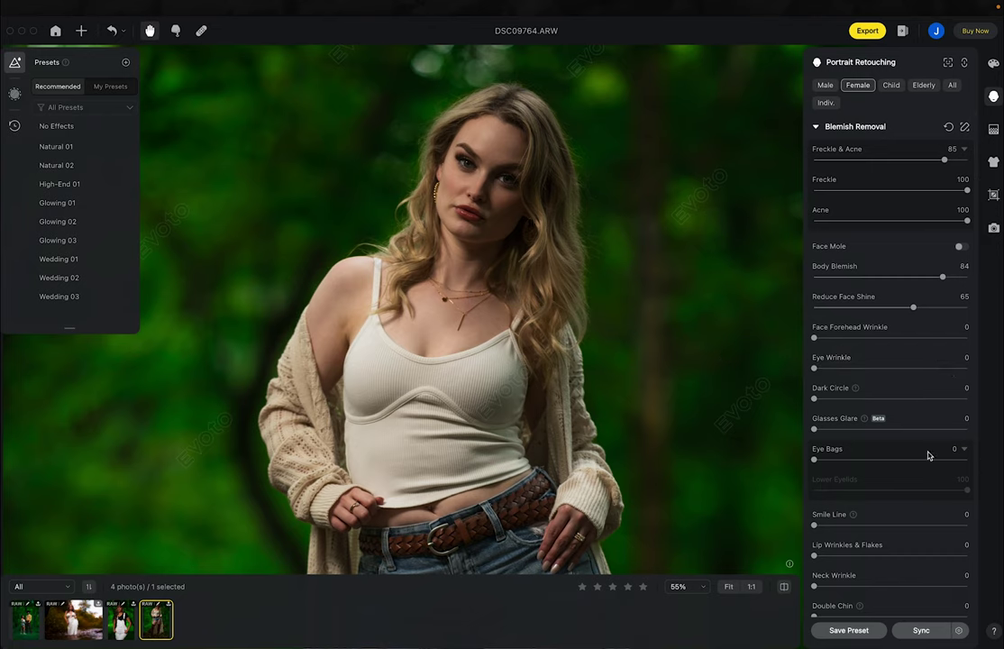
{"action": "left_click_drag", "start_coordinate": [815, 399], "coordinate": [948, 397]}
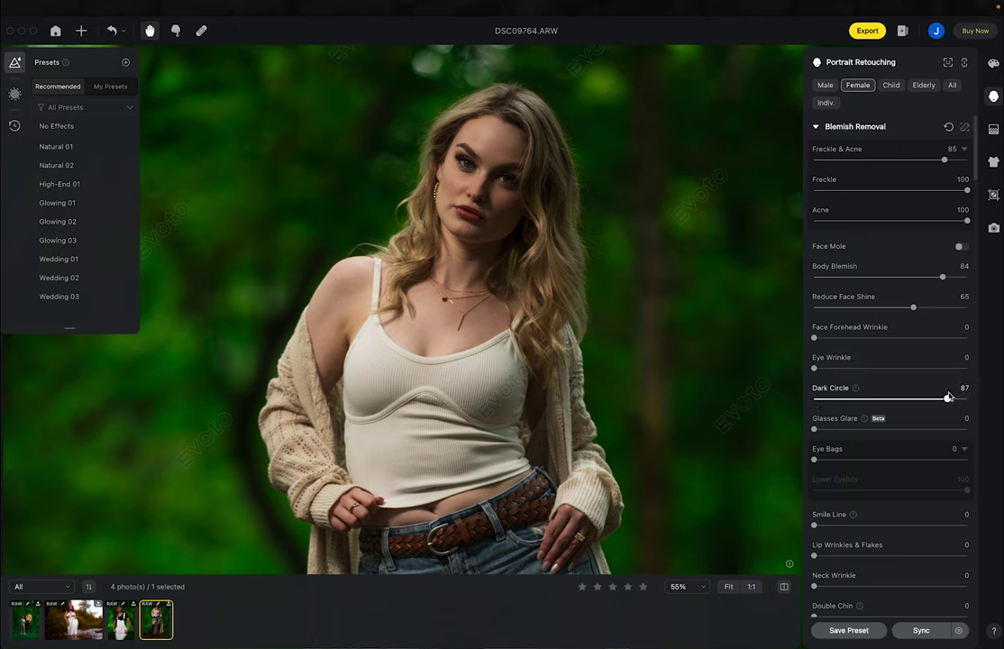
{"action": "double_click", "coordinate": [945, 398]}
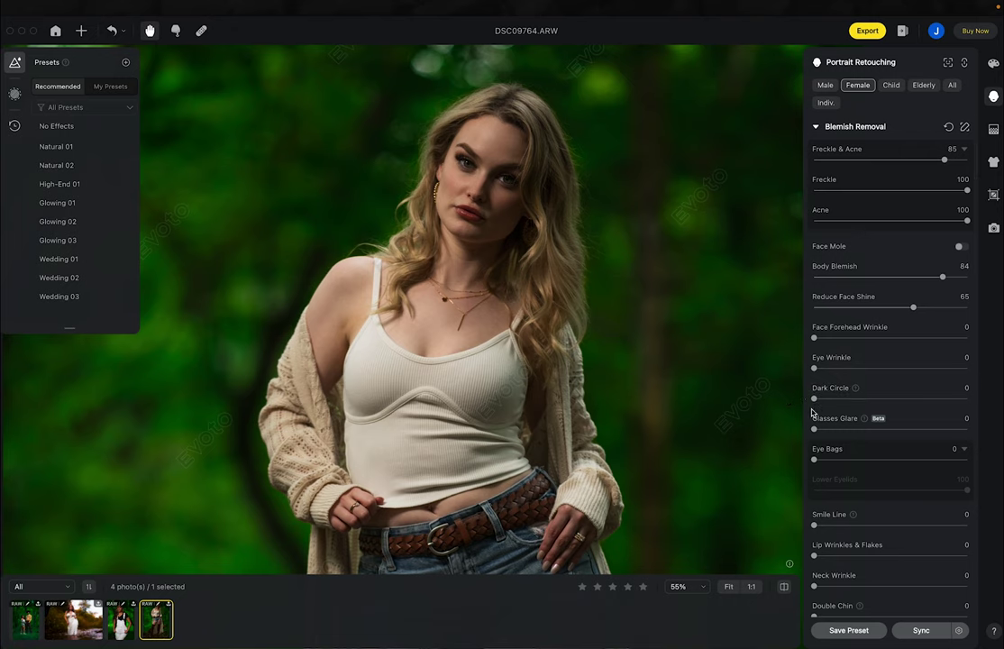
Set Eye Bags to 78 and Lip Wrinkles & Flakes to 76, checking the woman's lips up close
{"action": "scroll", "coordinate": [823, 417], "scroll_direction": "down", "scroll_amount": 3}
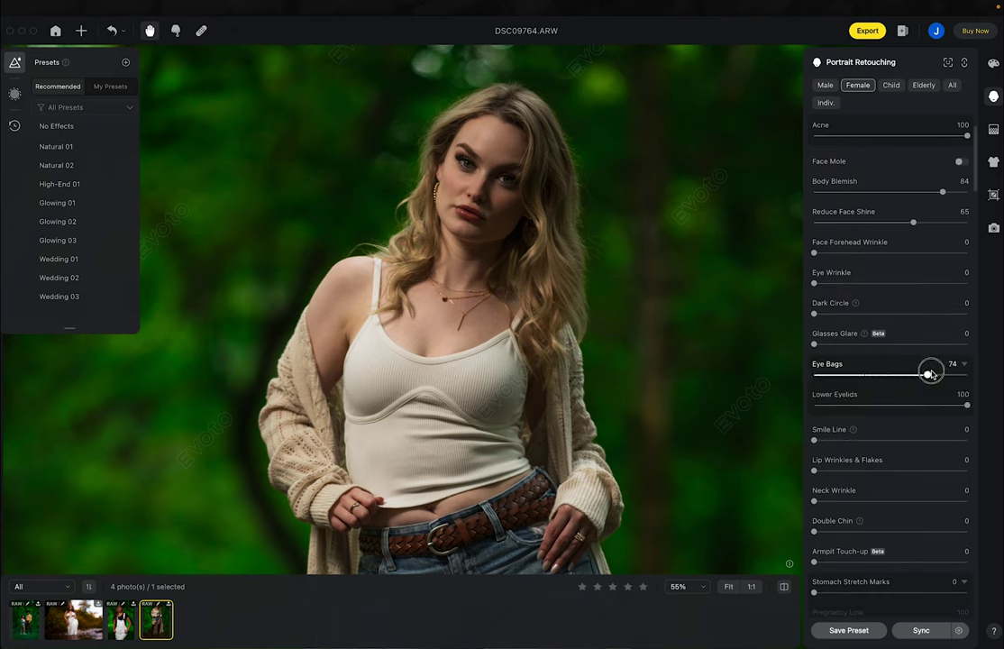
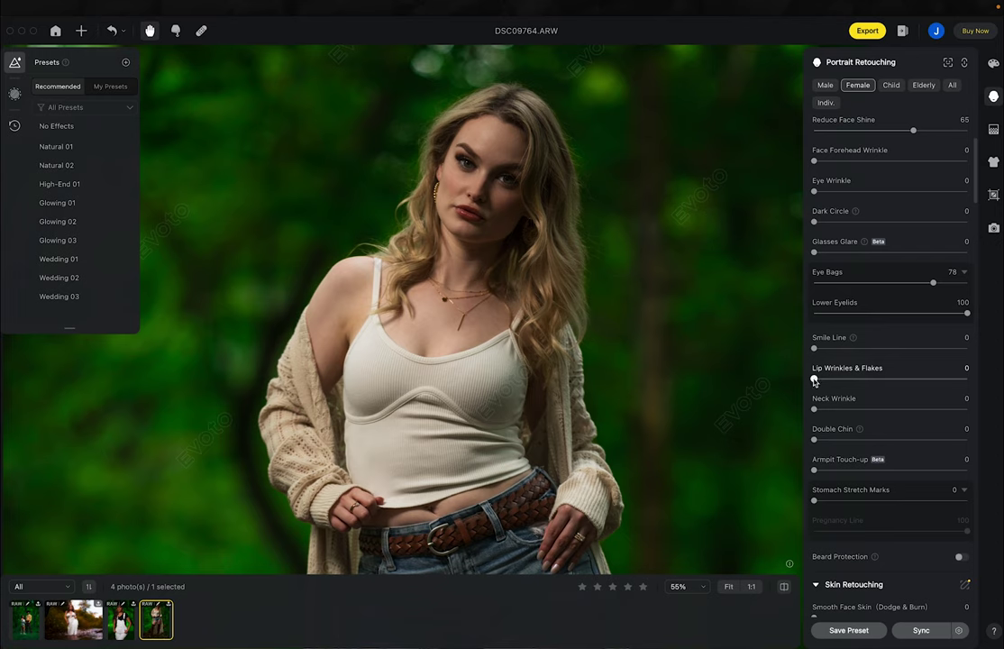
{"action": "left_click", "coordinate": [469, 212]}
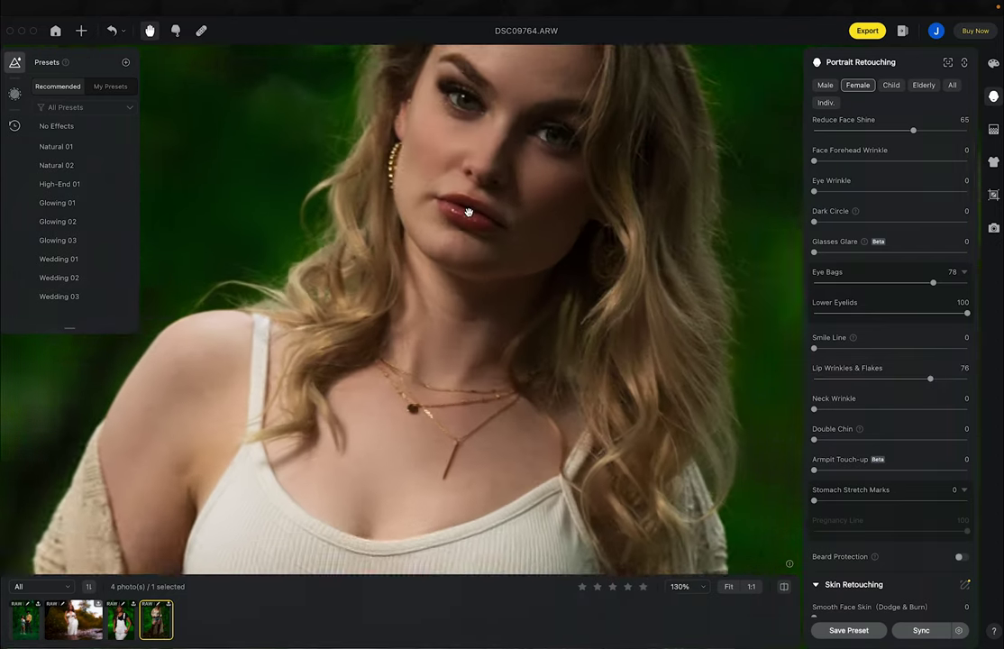
{"action": "scroll", "coordinate": [469, 212], "scroll_direction": "up", "scroll_amount": 2}
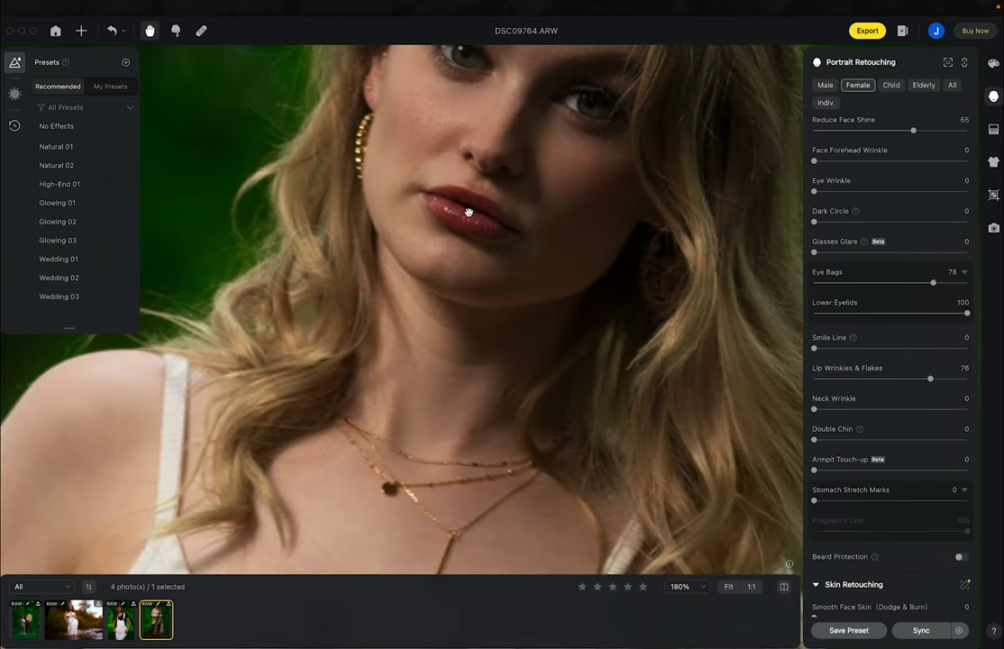
{"action": "scroll", "coordinate": [469, 212], "scroll_direction": "down", "scroll_amount": 3}
{"action": "scroll", "coordinate": [824, 424], "scroll_direction": "down", "scroll_amount": 1}
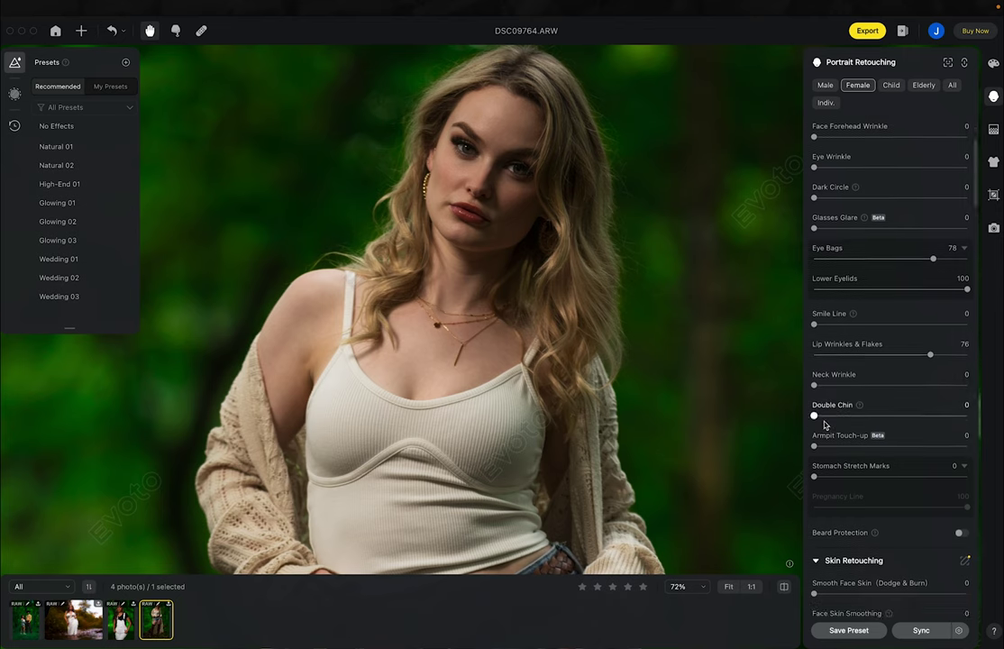
Set Neck Wrinkle removal to 92 for the woman's neck
{"action": "scroll", "coordinate": [824, 424], "scroll_direction": "down", "scroll_amount": 1}
{"action": "scroll", "coordinate": [556, 330], "scroll_direction": "up", "scroll_amount": 1}
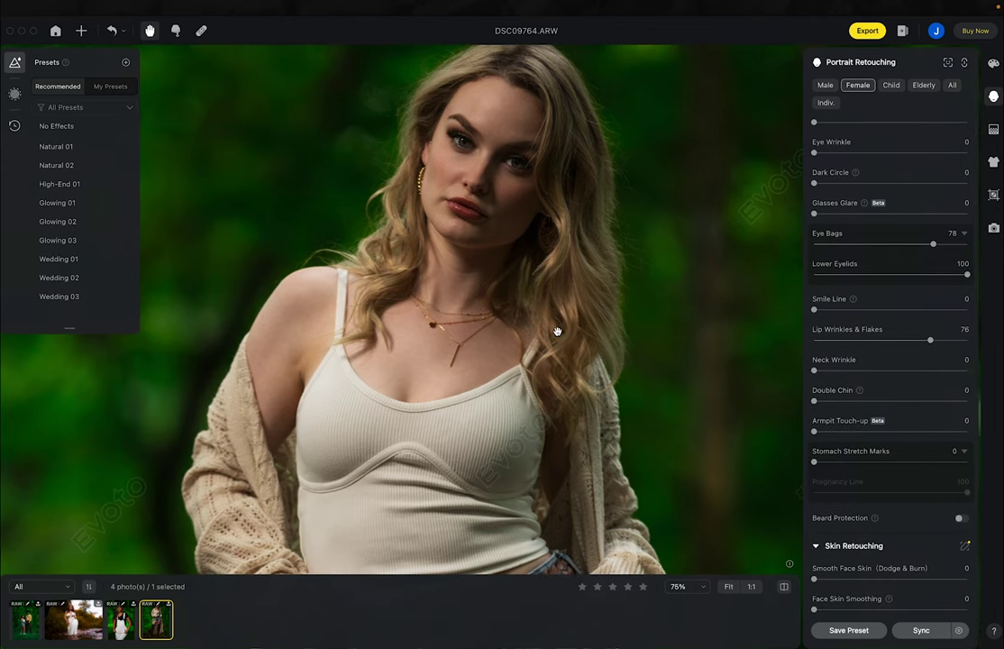
{"action": "scroll", "coordinate": [550, 325], "scroll_direction": "up", "scroll_amount": 2}
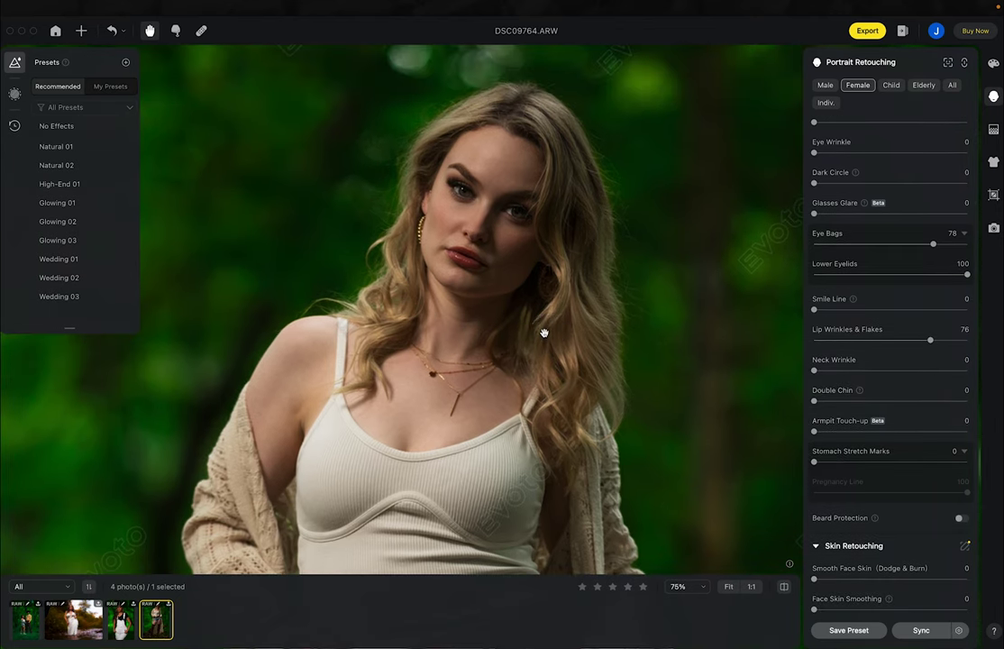
{"action": "left_click_drag", "start_coordinate": [814, 371], "coordinate": [920, 373]}
{"action": "left_click_drag", "start_coordinate": [918, 371], "coordinate": [954, 370]}
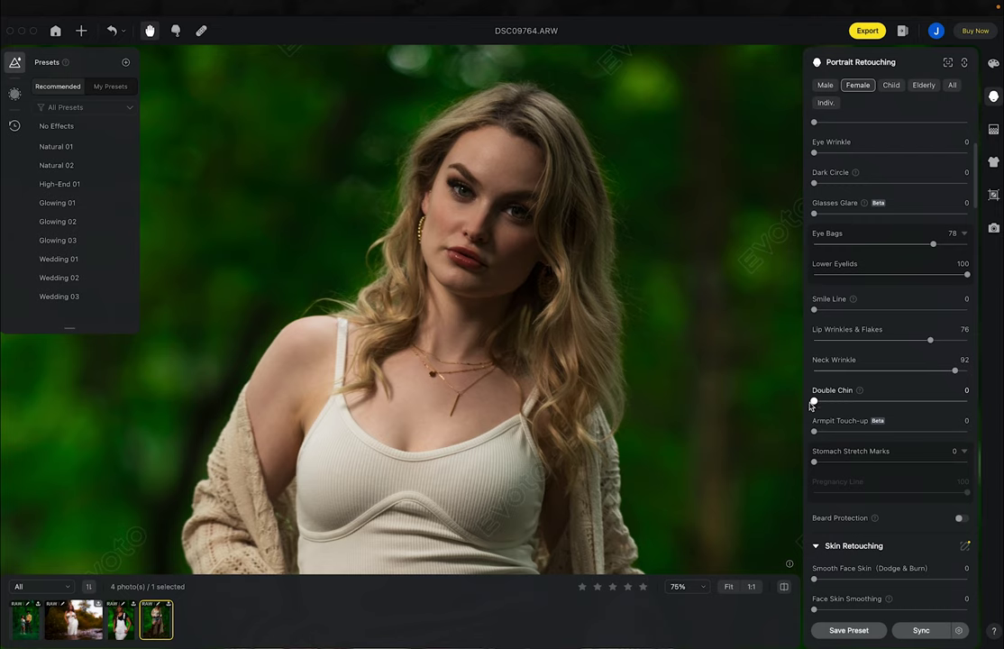
Set Double Chin to 73 and raise Armpit Touch-up strongly to finish the blemish removal settings
{"action": "left_click_drag", "start_coordinate": [815, 402], "coordinate": [927, 403]}
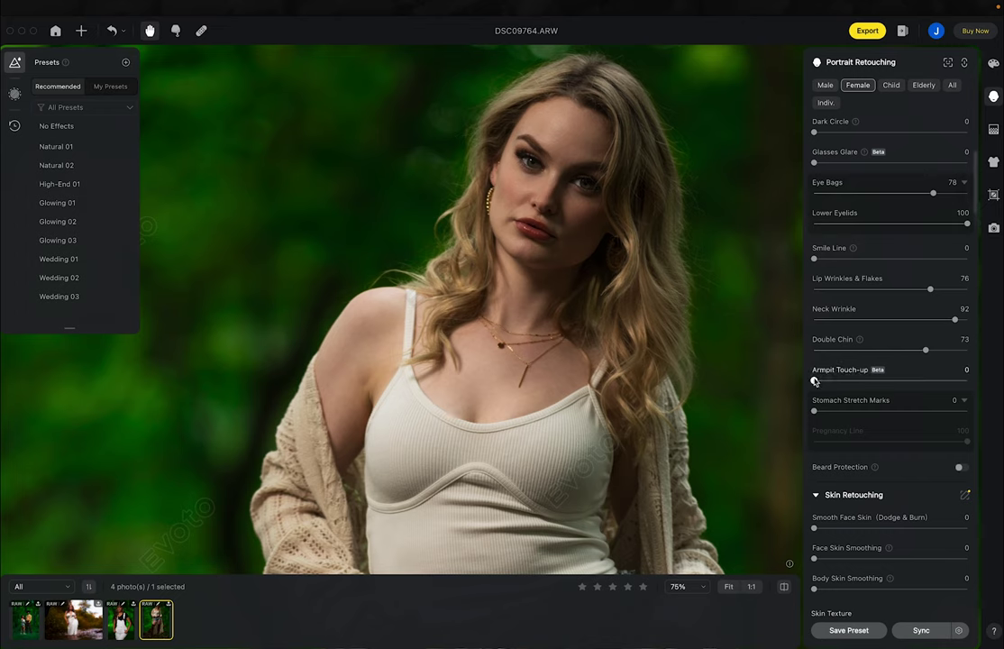
{"action": "left_click_drag", "start_coordinate": [815, 380], "coordinate": [936, 383]}
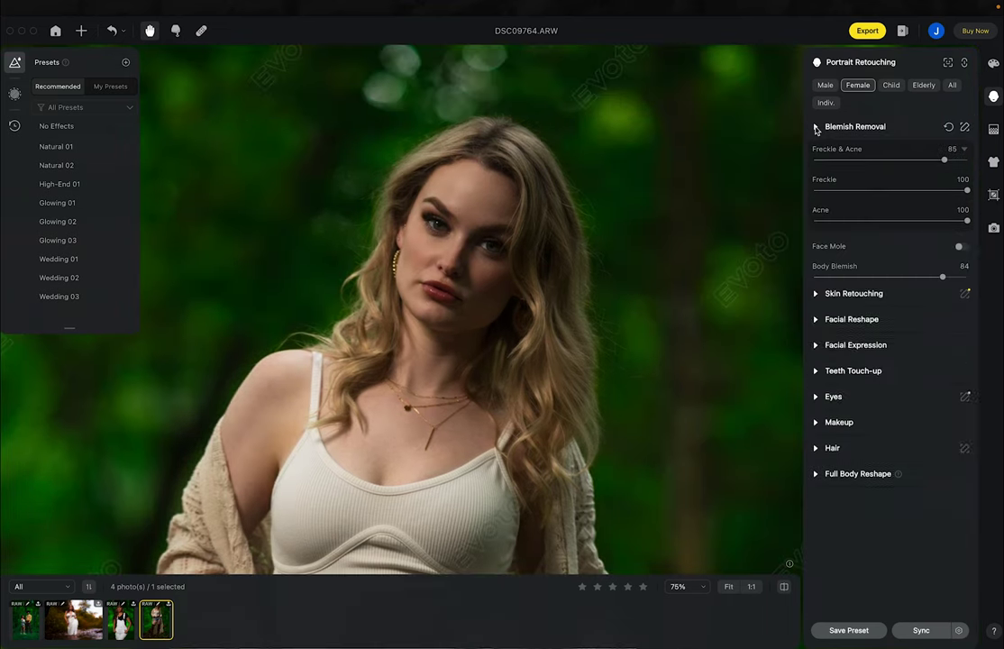
{"action": "left_click", "coordinate": [814, 127]}
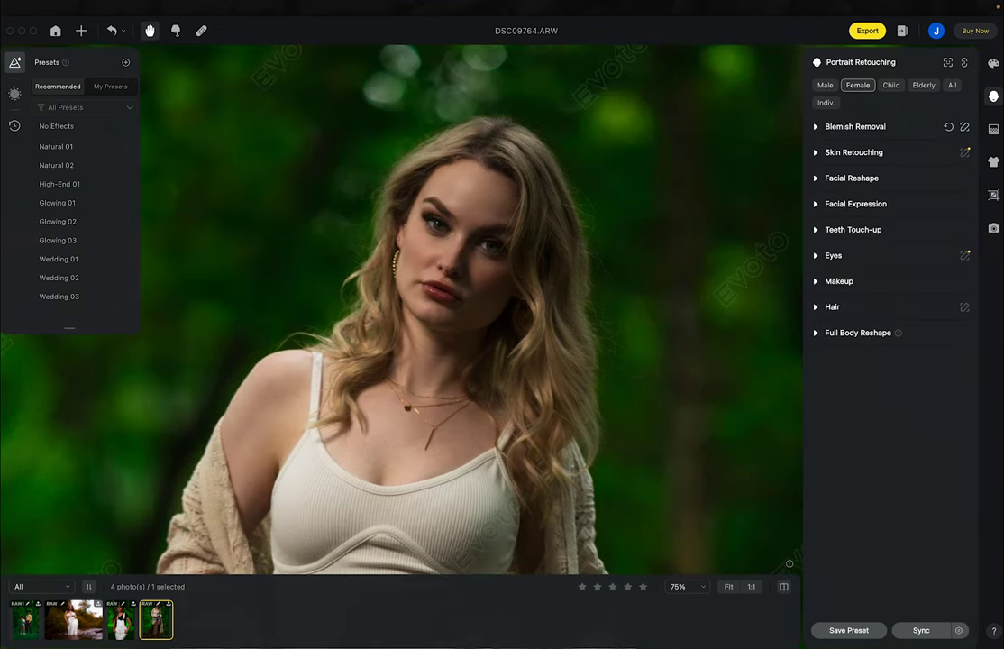
In Skin Retouching, set Smooth Face Skin (Dodge & Burn) to 70 and Body Skin Smoothing to 91
{"action": "left_click", "coordinate": [816, 153]}
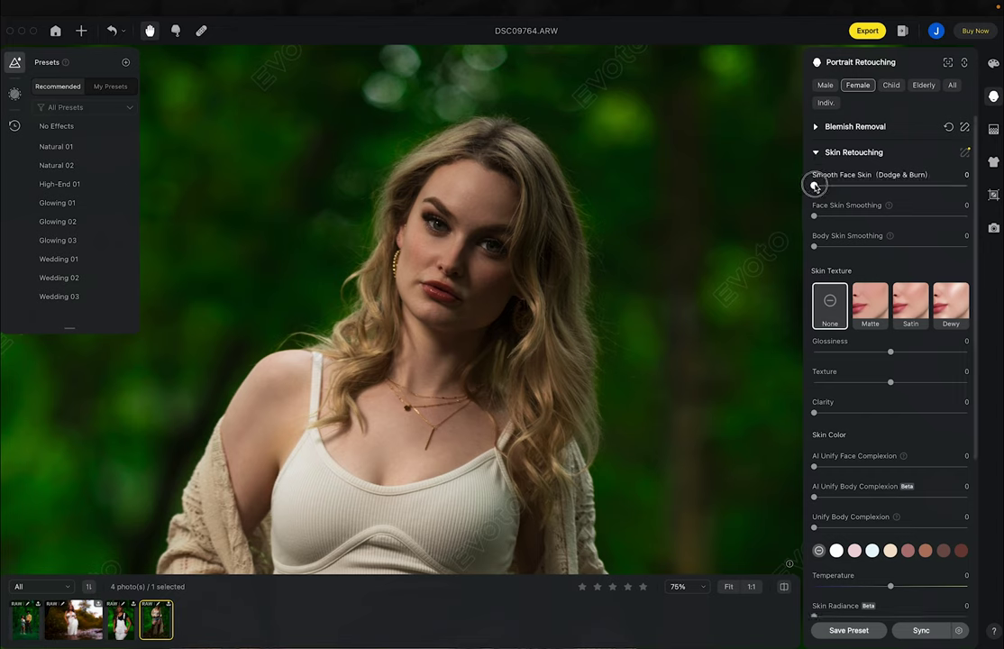
{"action": "left_click_drag", "start_coordinate": [815, 186], "coordinate": [925, 190]}
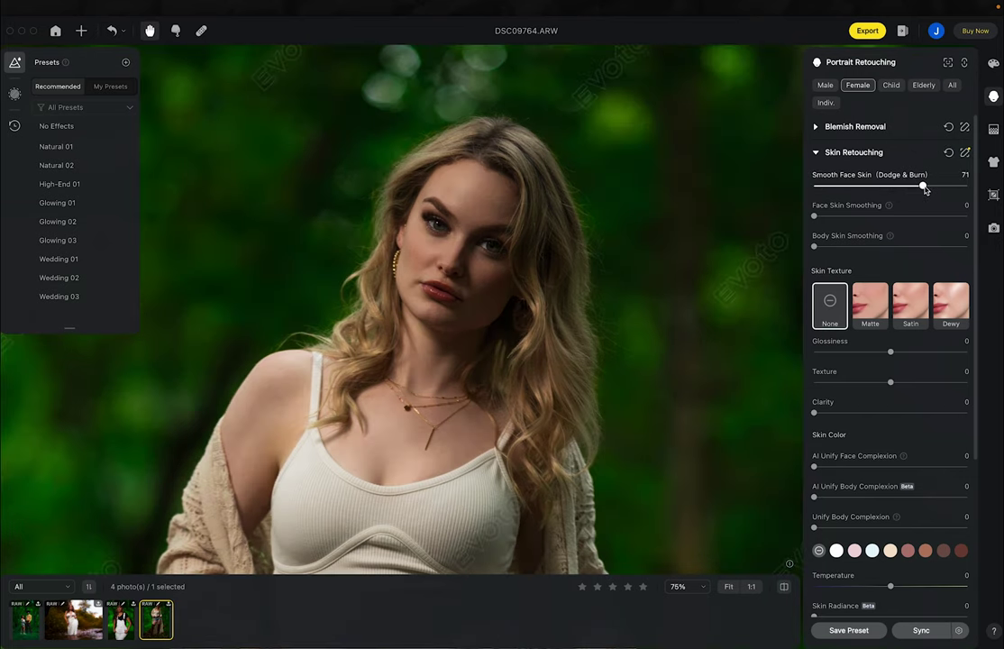
{"action": "mouse_move", "coordinate": [925, 190]}
{"action": "left_mouse_down"}
{"action": "mouse_move", "coordinate": [810, 186]}
{"action": "mouse_move", "coordinate": [922, 191]}
{"action": "left_mouse_up"}
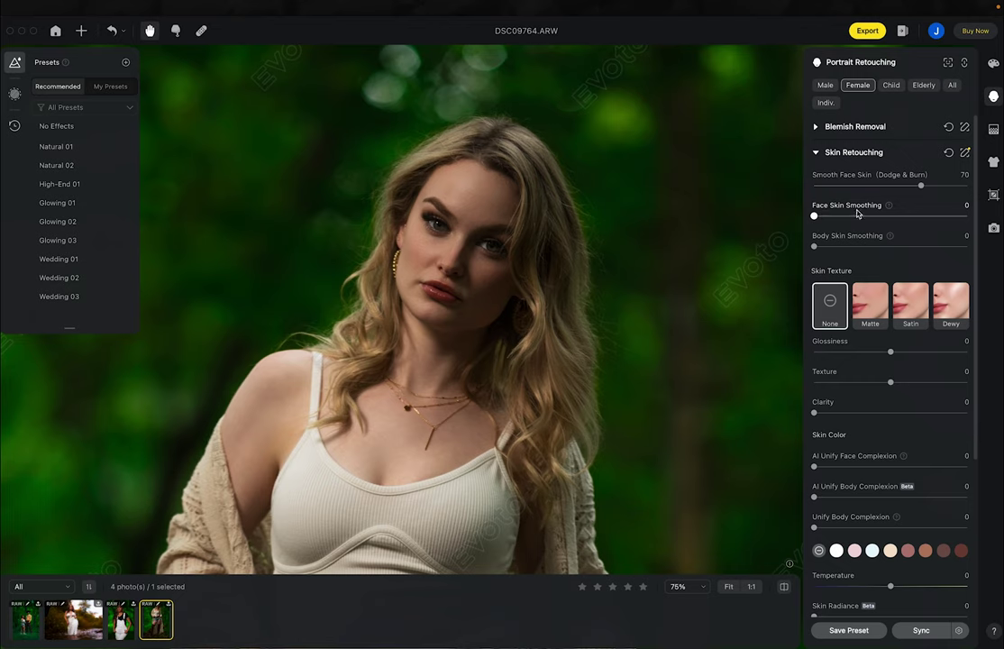
{"action": "left_click_drag", "start_coordinate": [814, 217], "coordinate": [953, 246]}
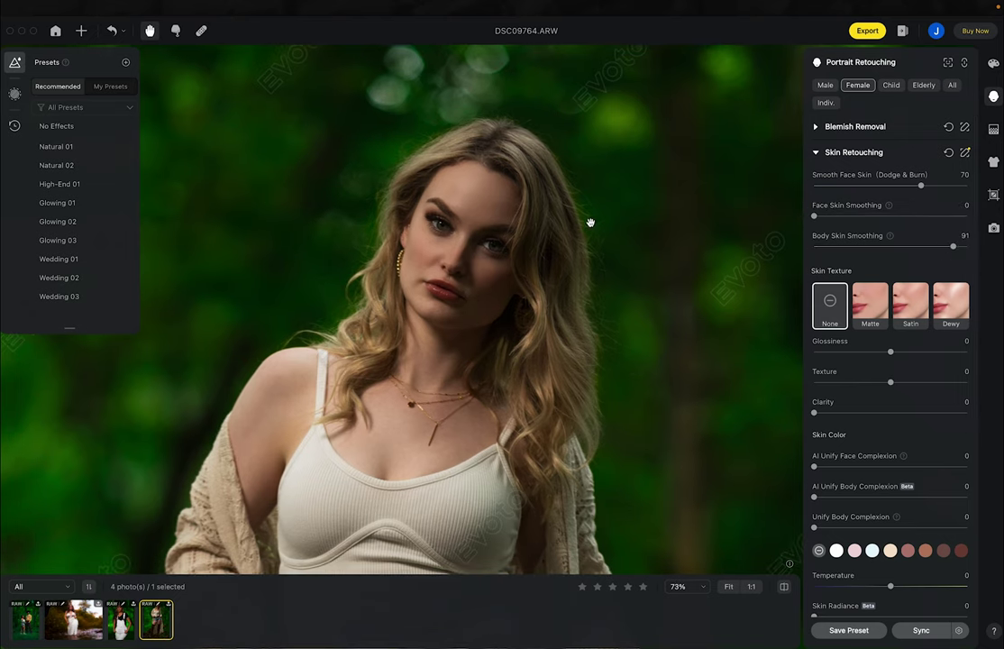
{"action": "scroll", "coordinate": [580, 208], "scroll_direction": "down", "scroll_amount": 5}
{"action": "key", "text": "super+0"}
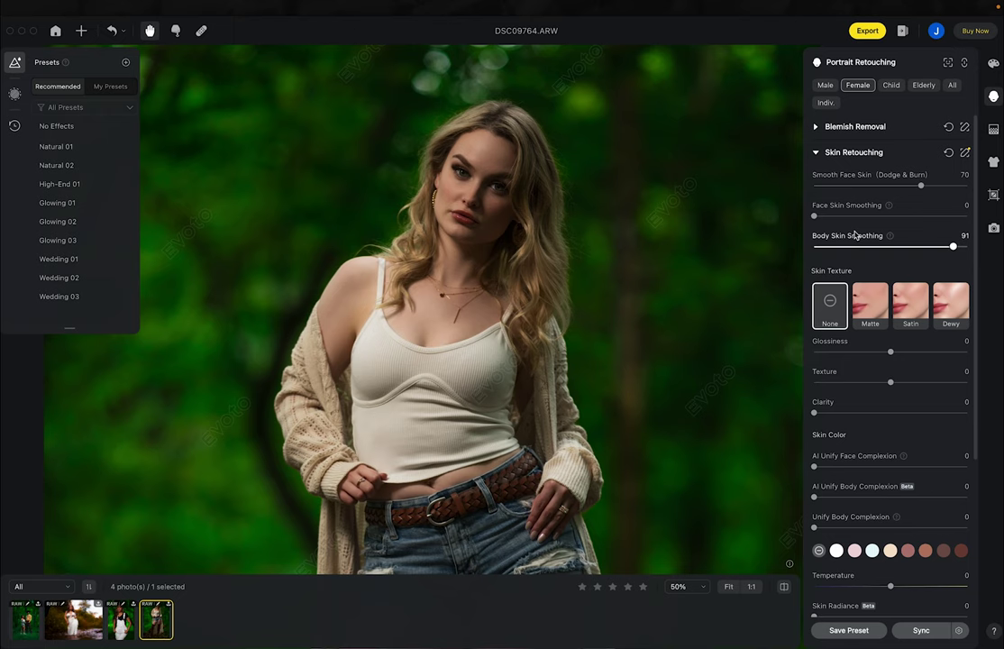
Set AI Unify Face Complexion to 79 and AI Unify Body Complexion to 83
{"action": "scroll", "coordinate": [833, 326], "scroll_direction": "down", "scroll_amount": 2}
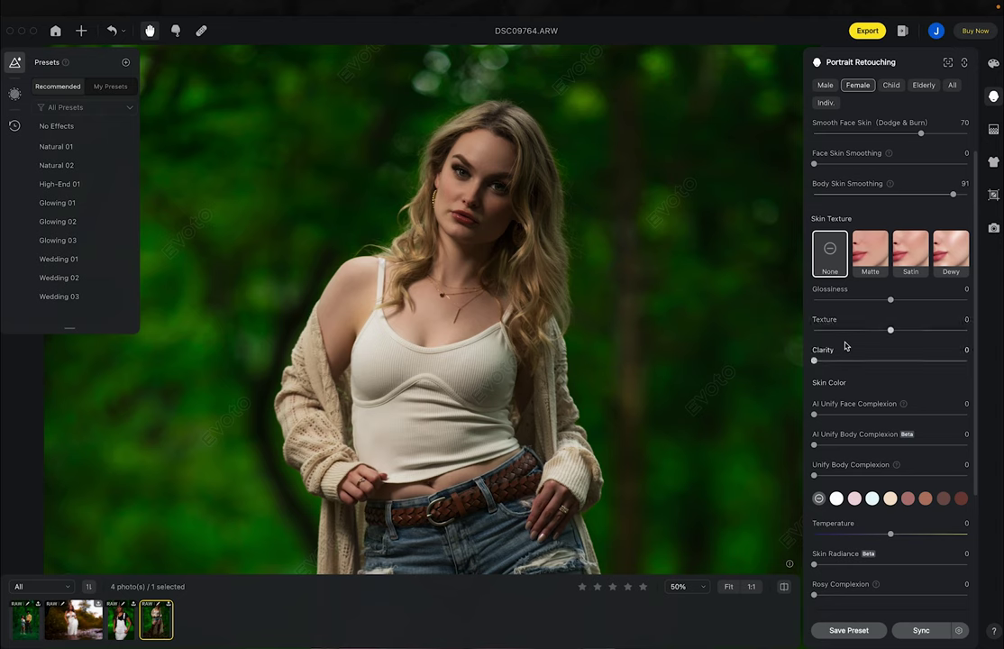
{"action": "scroll", "coordinate": [844, 349], "scroll_direction": "down", "scroll_amount": 3}
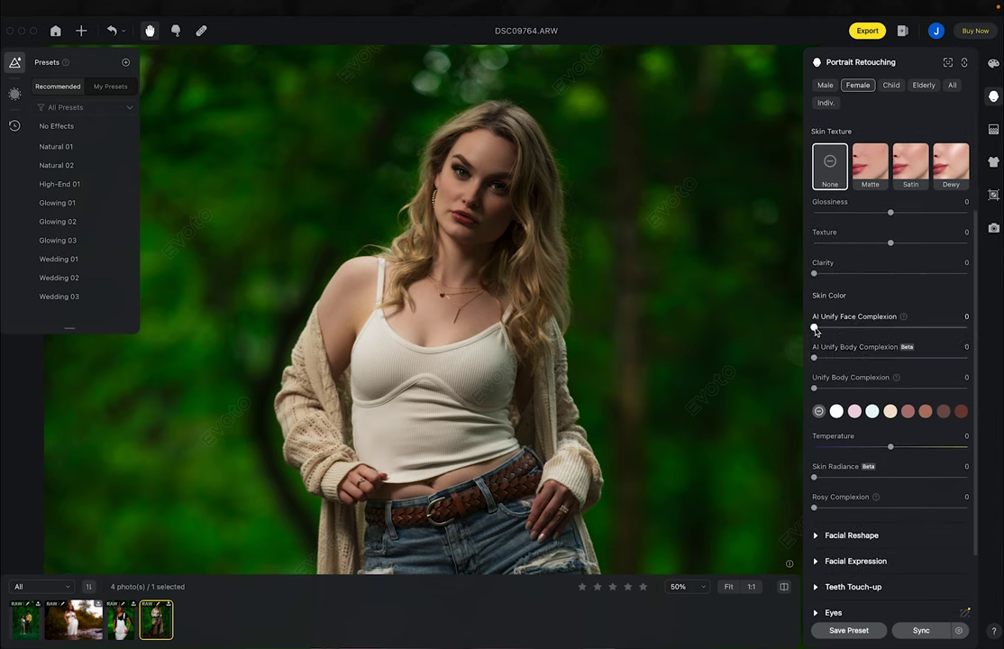
{"action": "left_click_drag", "start_coordinate": [815, 330], "coordinate": [936, 329]}
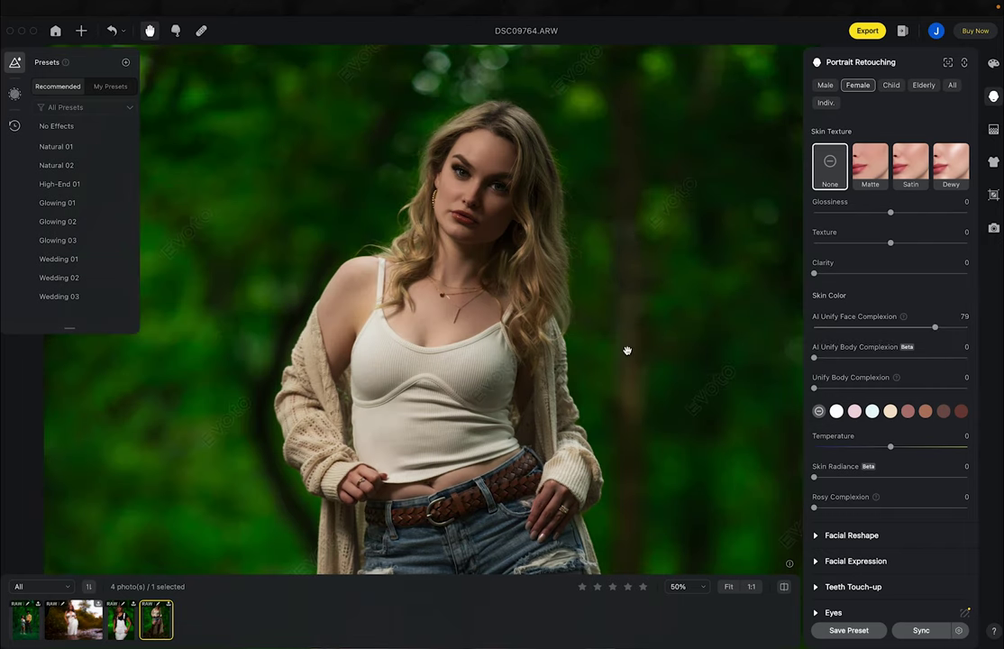
{"action": "scroll", "coordinate": [557, 327], "scroll_direction": "down", "scroll_amount": 3}
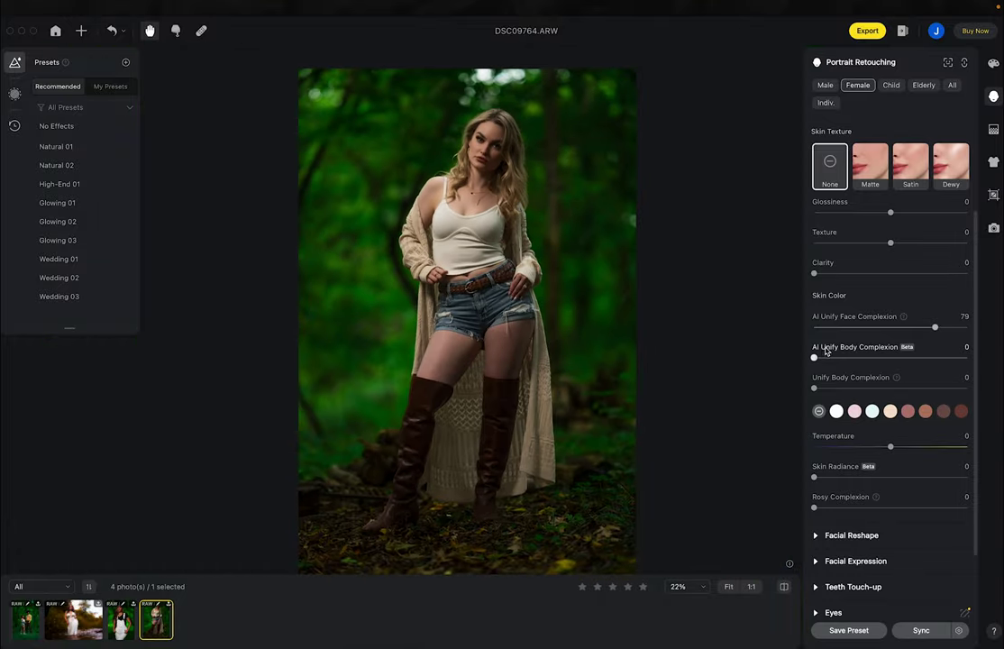
{"action": "left_click_drag", "start_coordinate": [814, 358], "coordinate": [942, 364]}
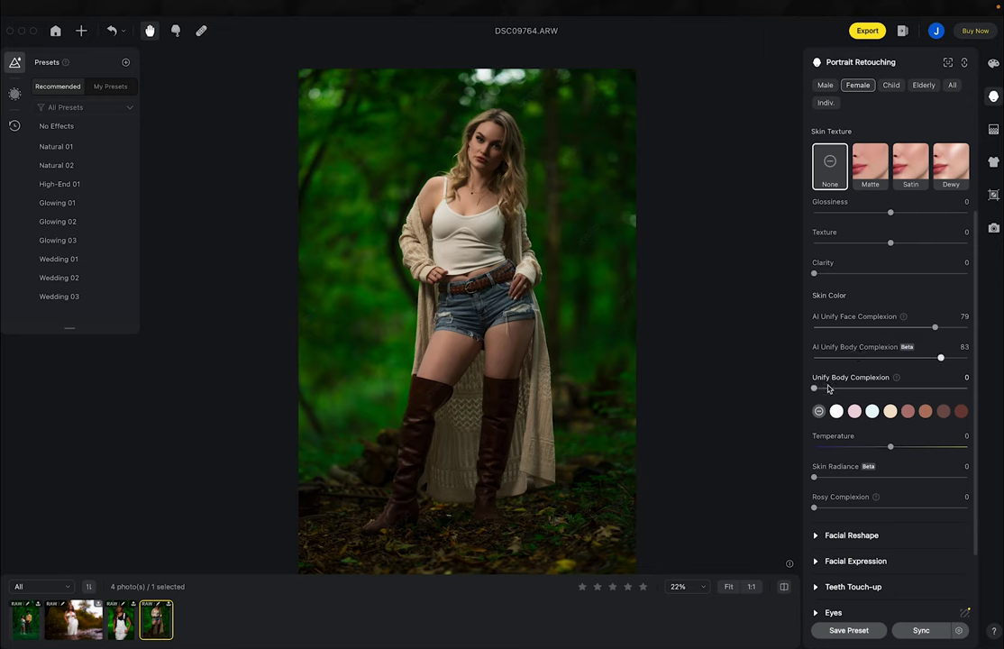
Apply the dusty rose skin tone to the woman's skin with an amount of 12
{"action": "scroll", "coordinate": [827, 397], "scroll_direction": "down", "scroll_amount": 3}
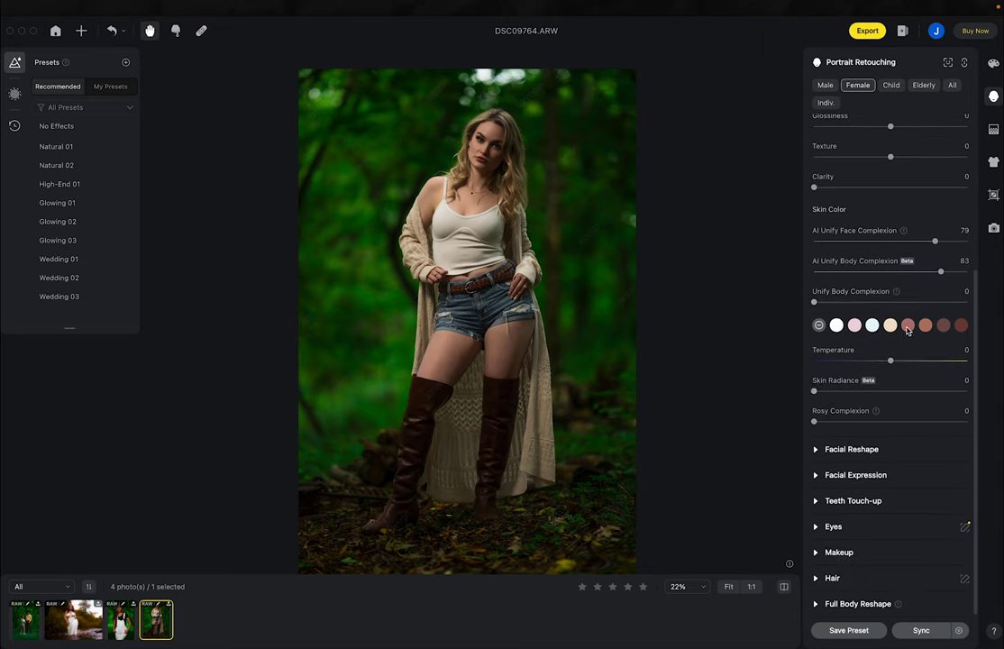
{"action": "left_click", "coordinate": [908, 326]}
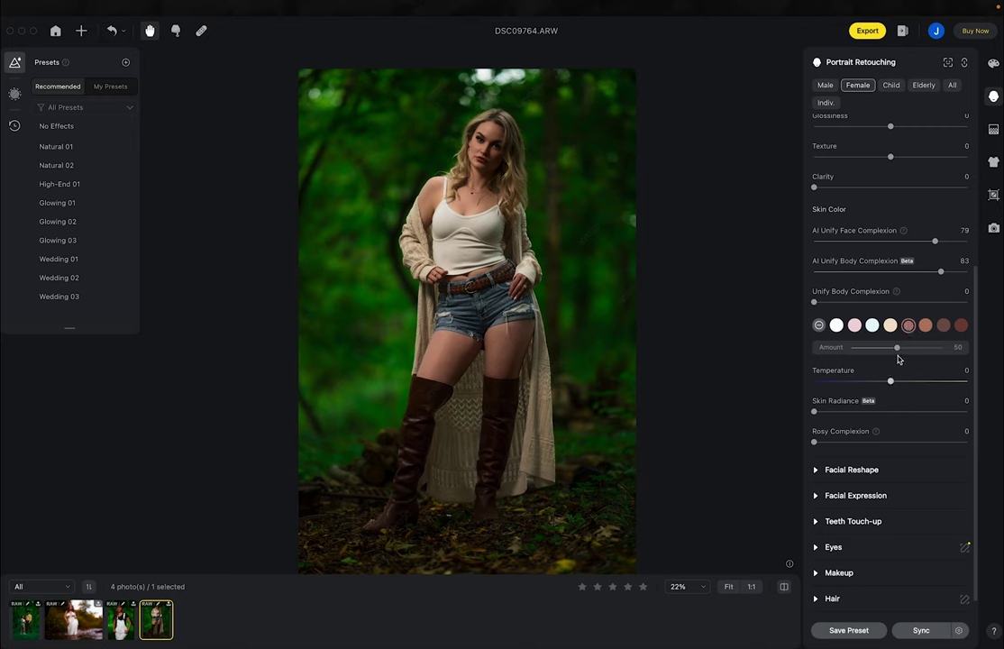
{"action": "left_click_drag", "start_coordinate": [899, 351], "coordinate": [862, 349]}
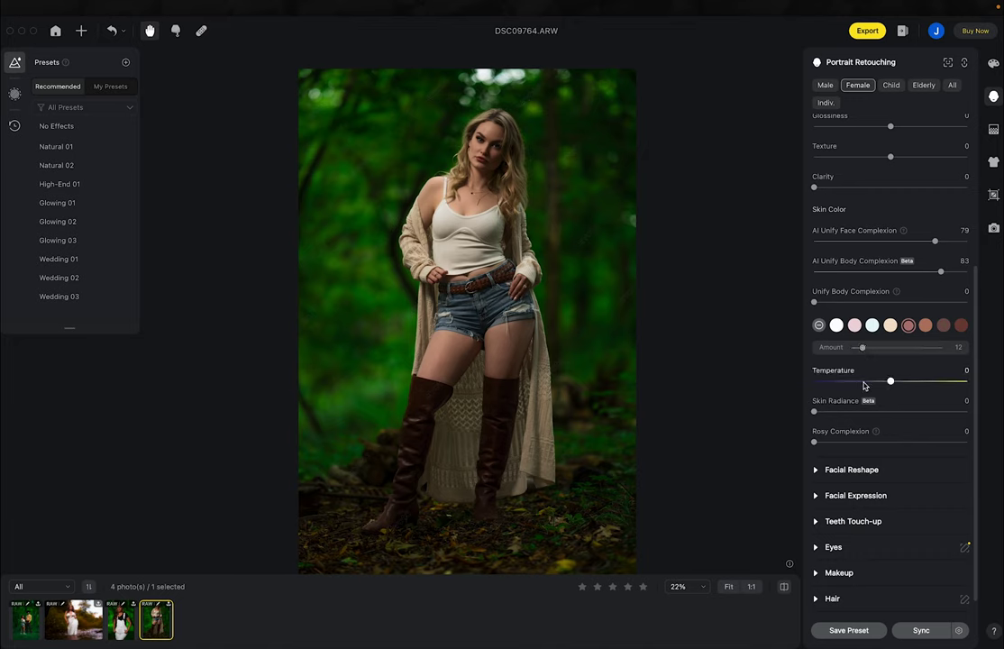
Set Skin Radiance to 21 and raise Rosy Complexion slightly to finish the skin color settings
{"action": "left_click_drag", "start_coordinate": [814, 412], "coordinate": [845, 412]}
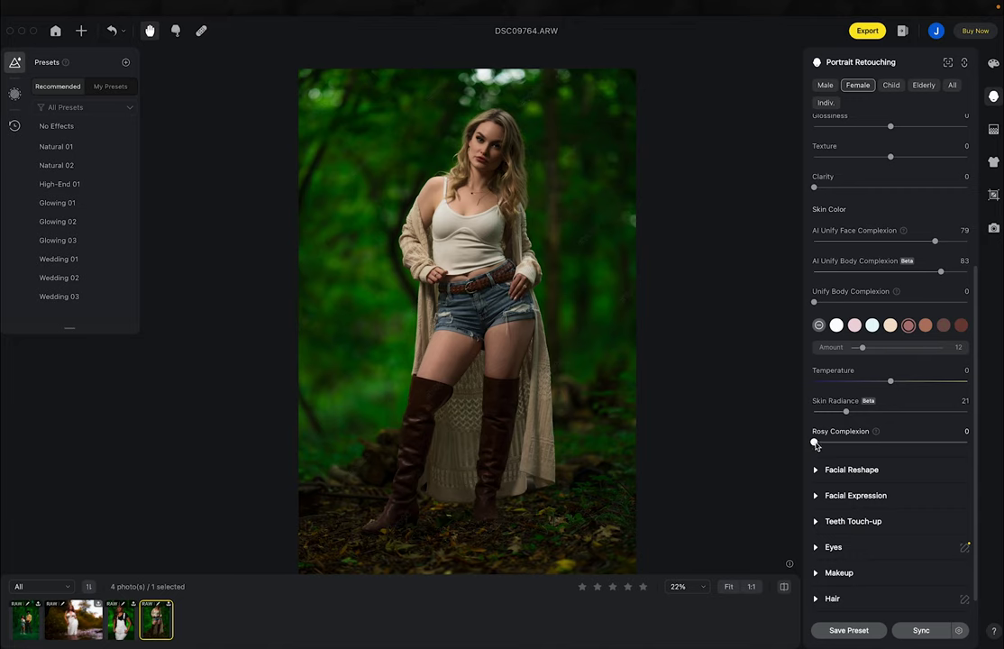
{"action": "left_click_drag", "start_coordinate": [814, 443], "coordinate": [851, 443]}
{"action": "scroll", "coordinate": [851, 441], "scroll_direction": "up", "scroll_amount": 5}
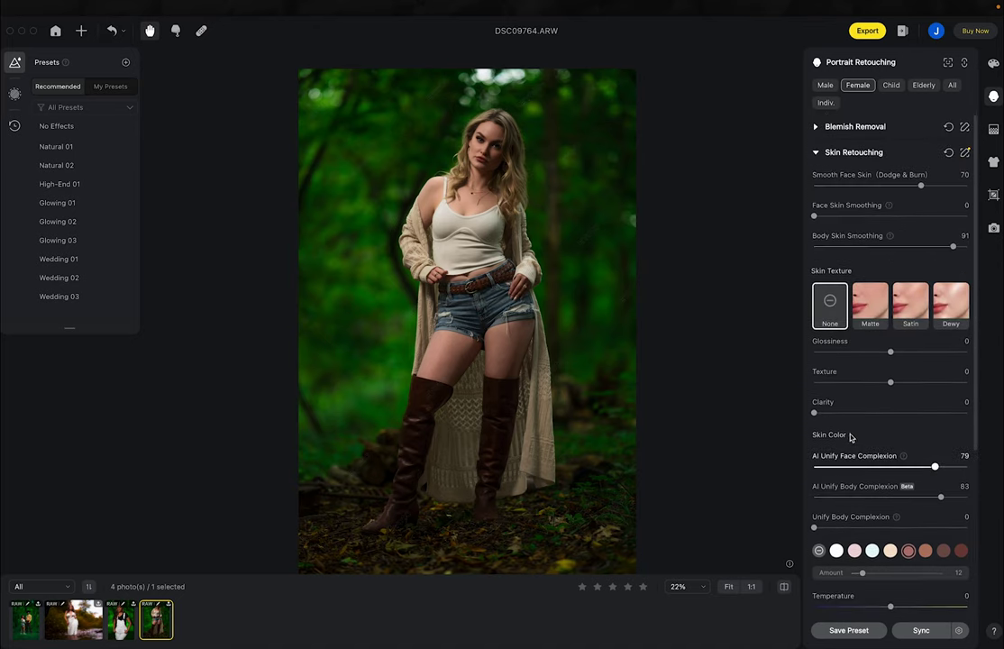
{"action": "left_click", "coordinate": [817, 152]}
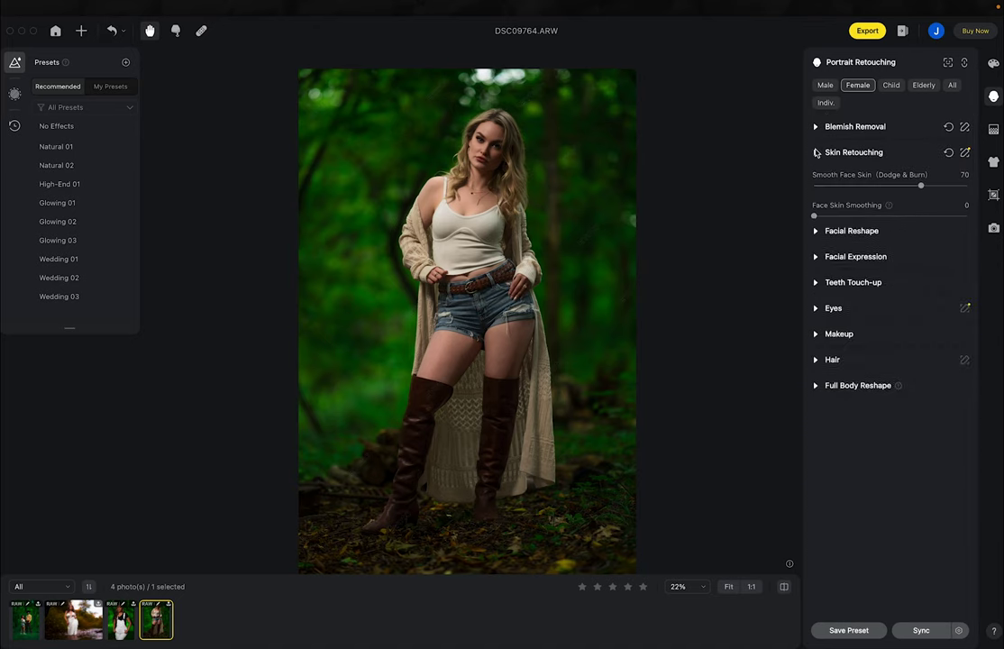
Try the Facial Reshape vertical head pose at -100 on the woman's face and undo it
{"action": "left_click", "coordinate": [817, 178]}
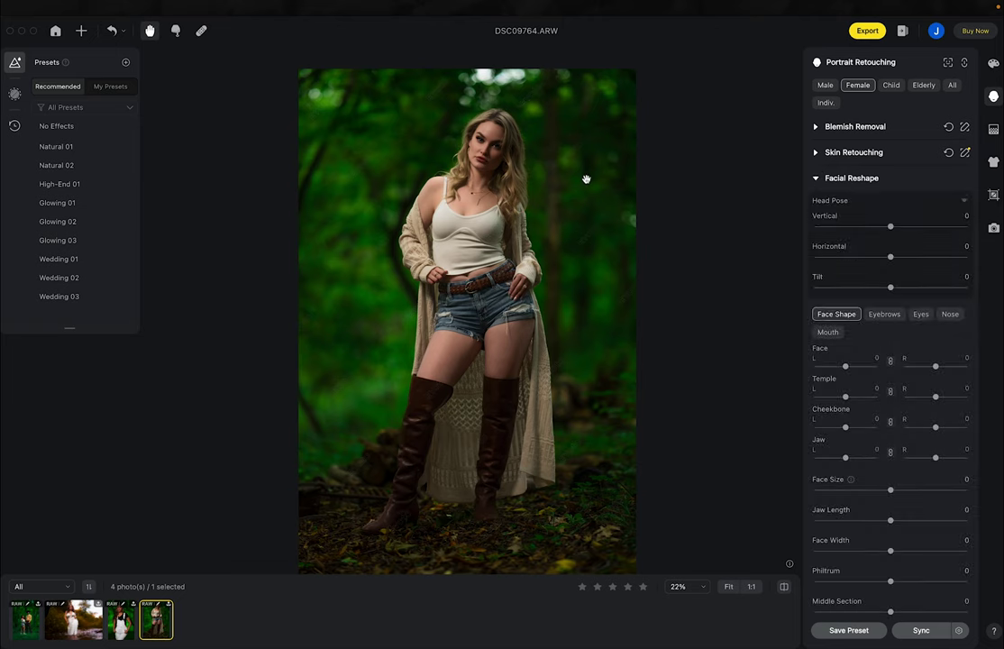
{"action": "left_click", "coordinate": [459, 147]}
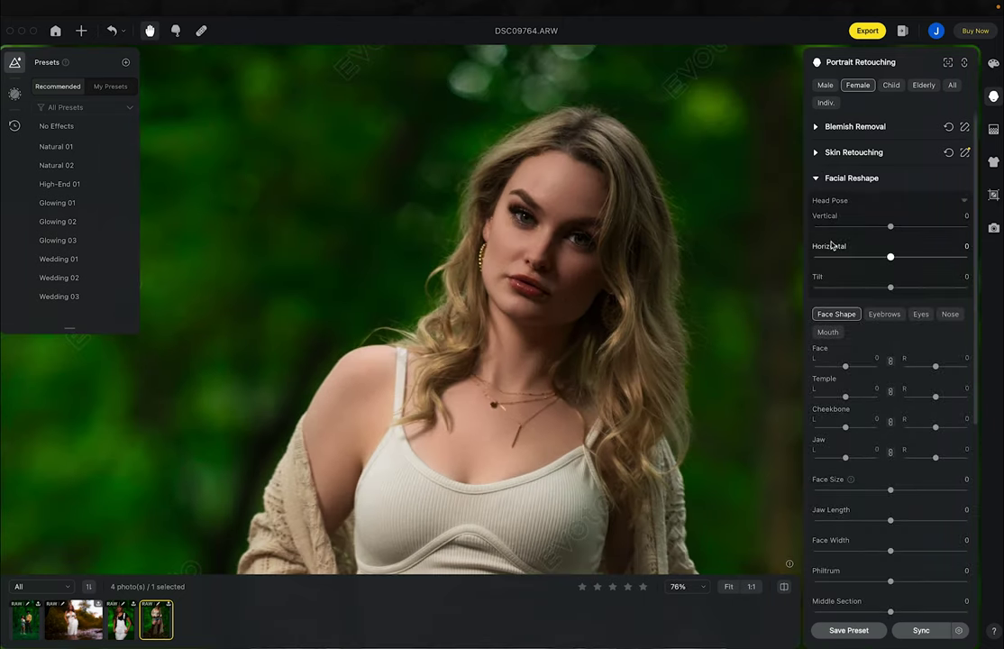
{"action": "mouse_move", "coordinate": [889, 227]}
{"action": "left_mouse_down"}
{"action": "mouse_move", "coordinate": [818, 226]}
{"action": "mouse_move", "coordinate": [942, 226]}
{"action": "mouse_move", "coordinate": [900, 226]}
{"action": "left_mouse_up"}
{"action": "left_click_drag", "start_coordinate": [838, 237], "coordinate": [800, 233]}
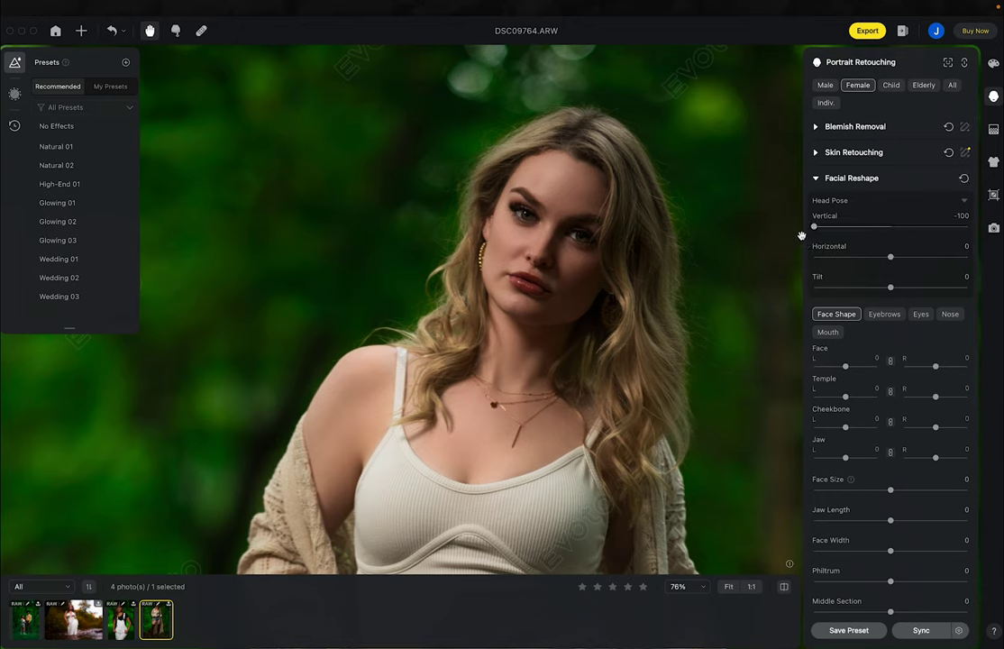
{"action": "key", "text": "super+z"}
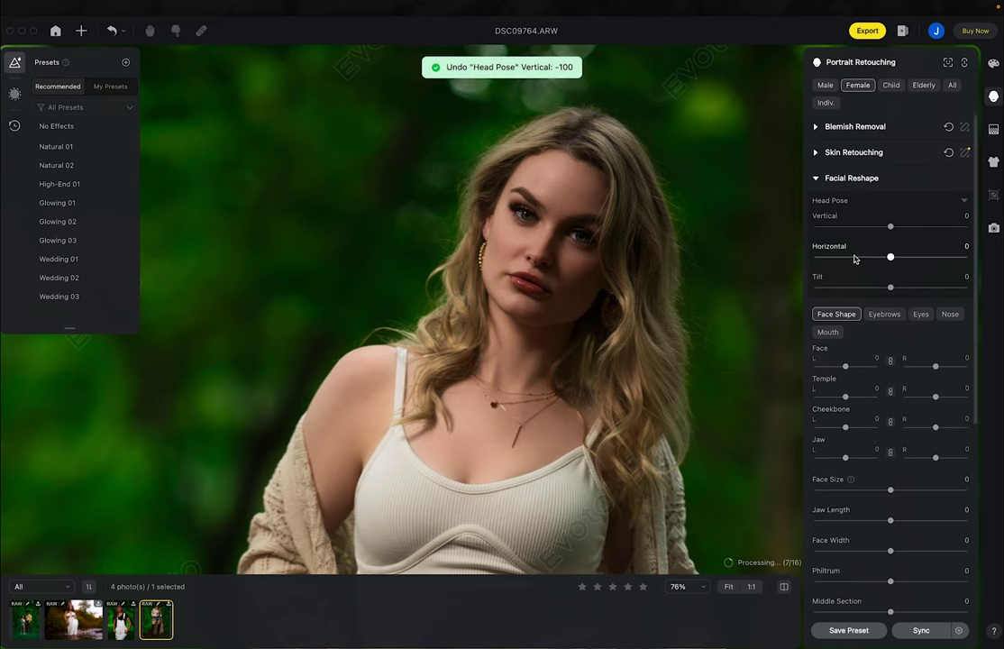
Slim the face shape by setting Face to -54 and Jaw to -30 on both sides
{"action": "key", "text": "h"}
{"action": "left_click_drag", "start_coordinate": [589, 374], "coordinate": [579, 364]}
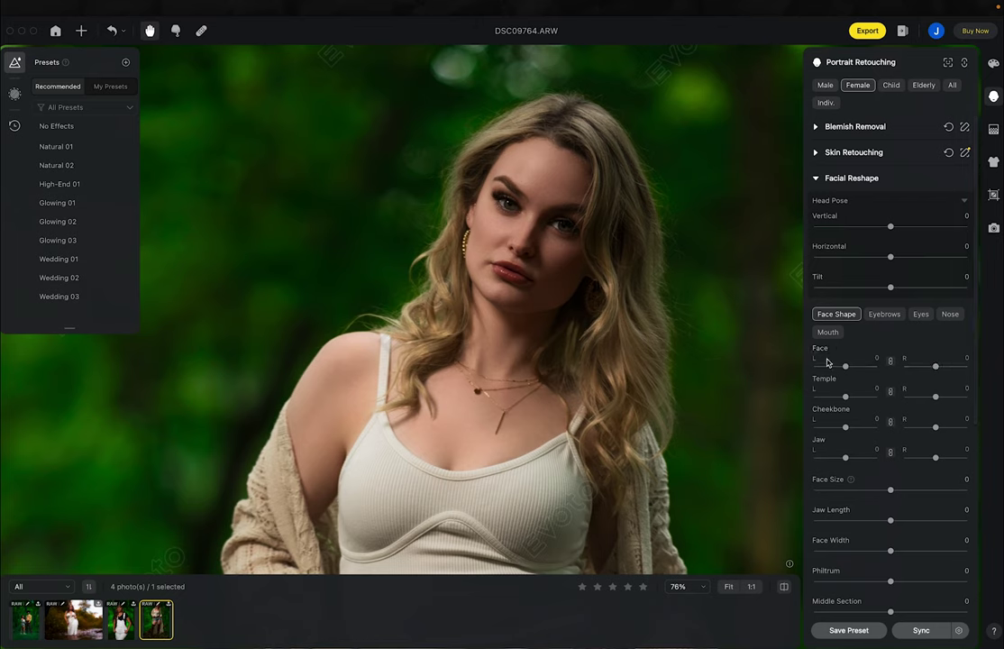
{"action": "scroll", "coordinate": [843, 356], "scroll_direction": "down", "scroll_amount": 2}
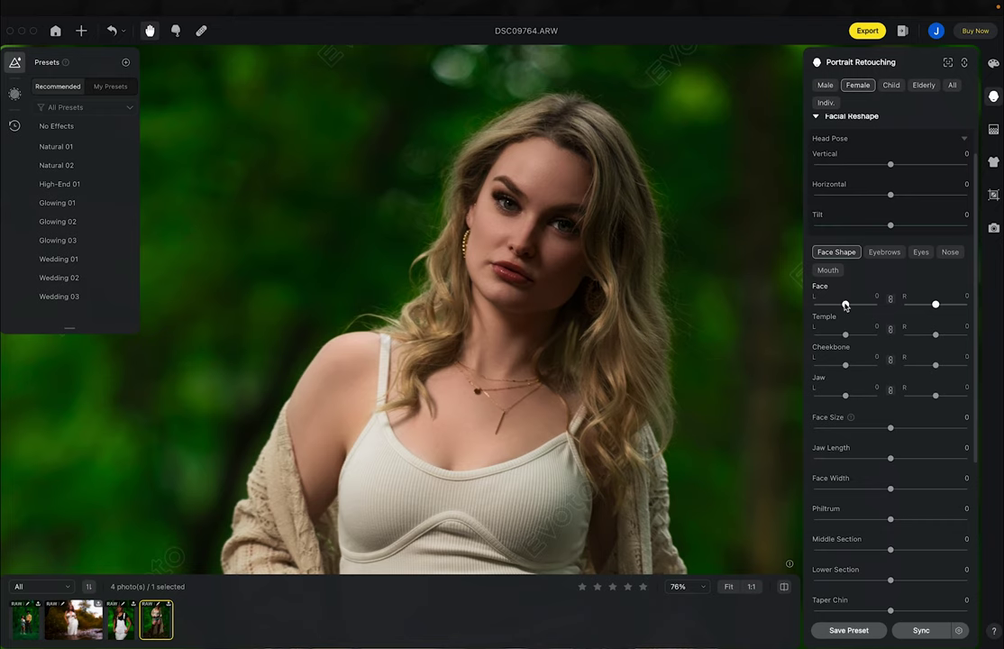
{"action": "mouse_move", "coordinate": [846, 305]}
{"action": "left_mouse_down"}
{"action": "mouse_move", "coordinate": [780, 291]}
{"action": "mouse_move", "coordinate": [938, 316]}
{"action": "mouse_move", "coordinate": [814, 300]}
{"action": "mouse_move", "coordinate": [876, 302]}
{"action": "mouse_move", "coordinate": [816, 300]}
{"action": "mouse_move", "coordinate": [828, 305]}
{"action": "left_mouse_up"}
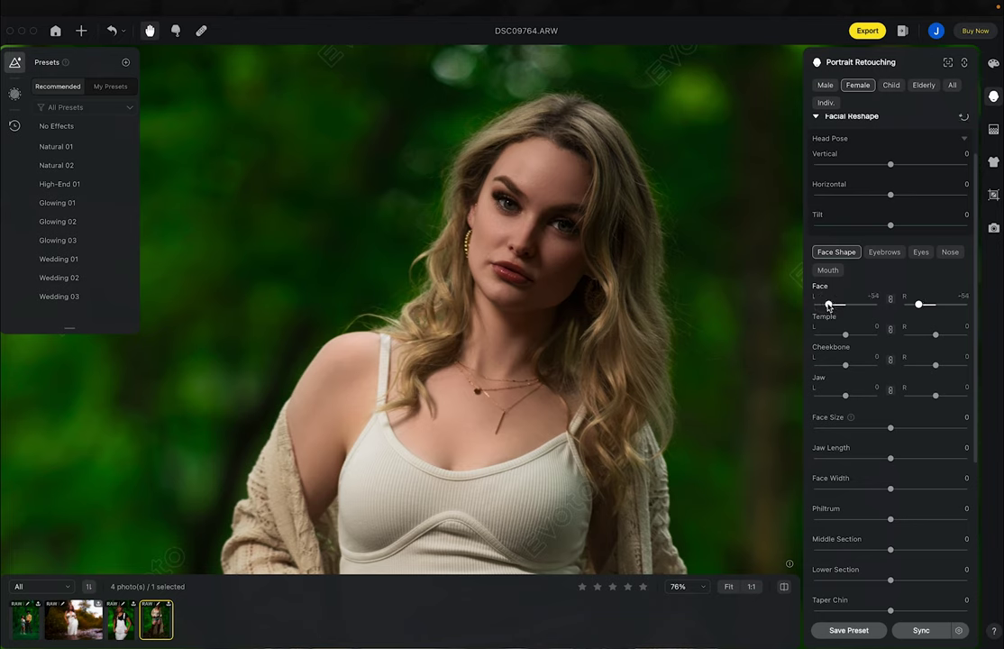
{"action": "mouse_move", "coordinate": [845, 395]}
{"action": "left_mouse_down"}
{"action": "mouse_move", "coordinate": [828, 395]}
{"action": "mouse_move", "coordinate": [837, 395]}
{"action": "left_mouse_up"}
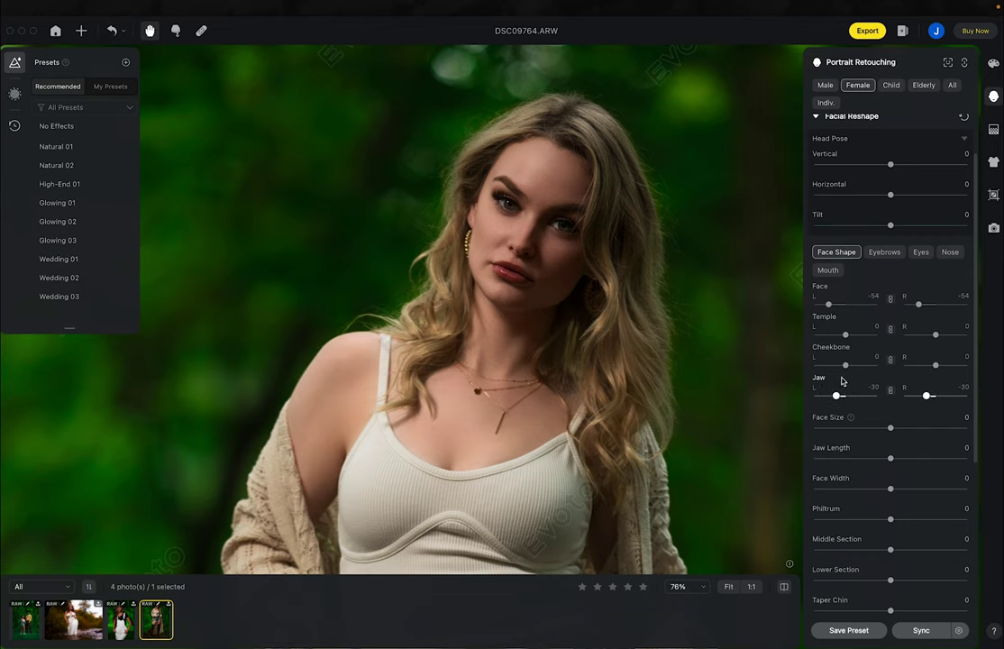
Narrow the face shape further by setting Temple to -9 on both sides and Face Width to -21
{"action": "scroll", "coordinate": [841, 380], "scroll_direction": "down", "scroll_amount": 1}
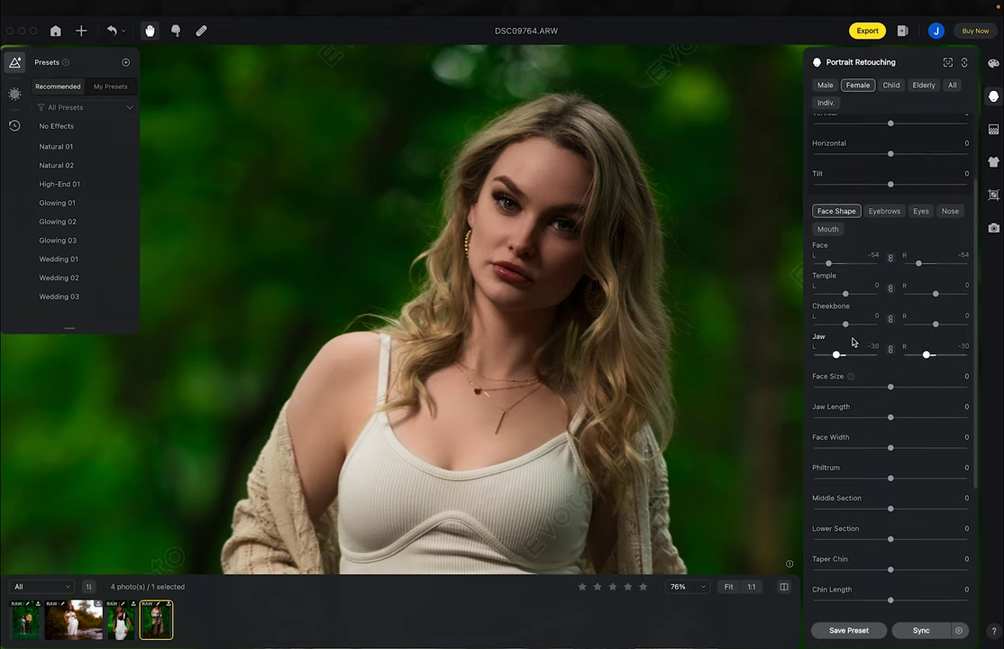
{"action": "mouse_move", "coordinate": [846, 294]}
{"action": "left_mouse_down"}
{"action": "mouse_move", "coordinate": [820, 292]}
{"action": "mouse_move", "coordinate": [844, 292]}
{"action": "left_mouse_up"}
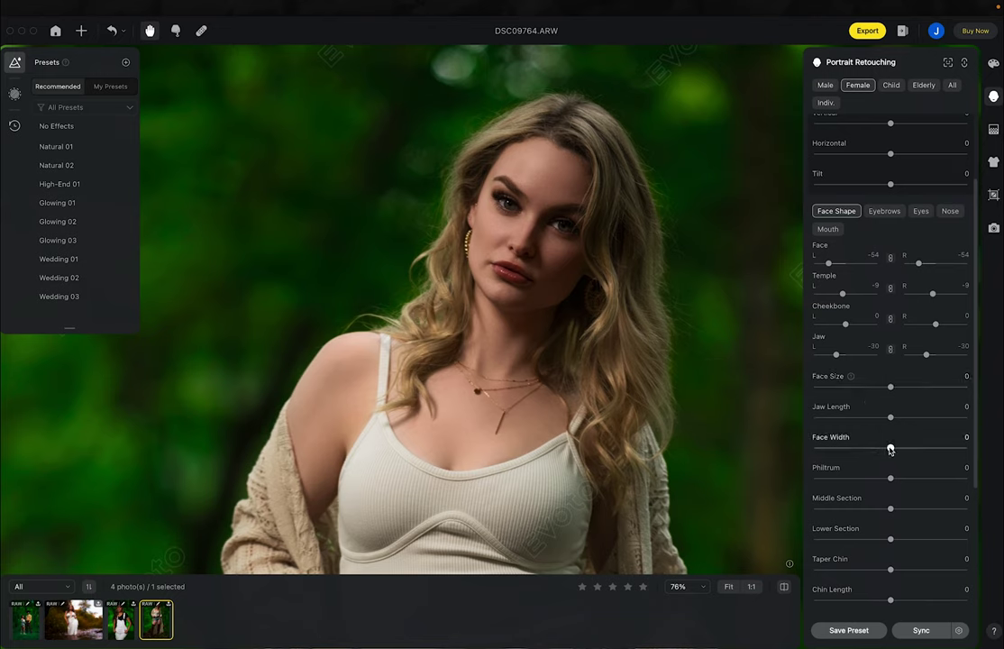
{"action": "mouse_move", "coordinate": [890, 449]}
{"action": "left_mouse_down"}
{"action": "mouse_move", "coordinate": [848, 447]}
{"action": "mouse_move", "coordinate": [874, 444]}
{"action": "left_mouse_up"}
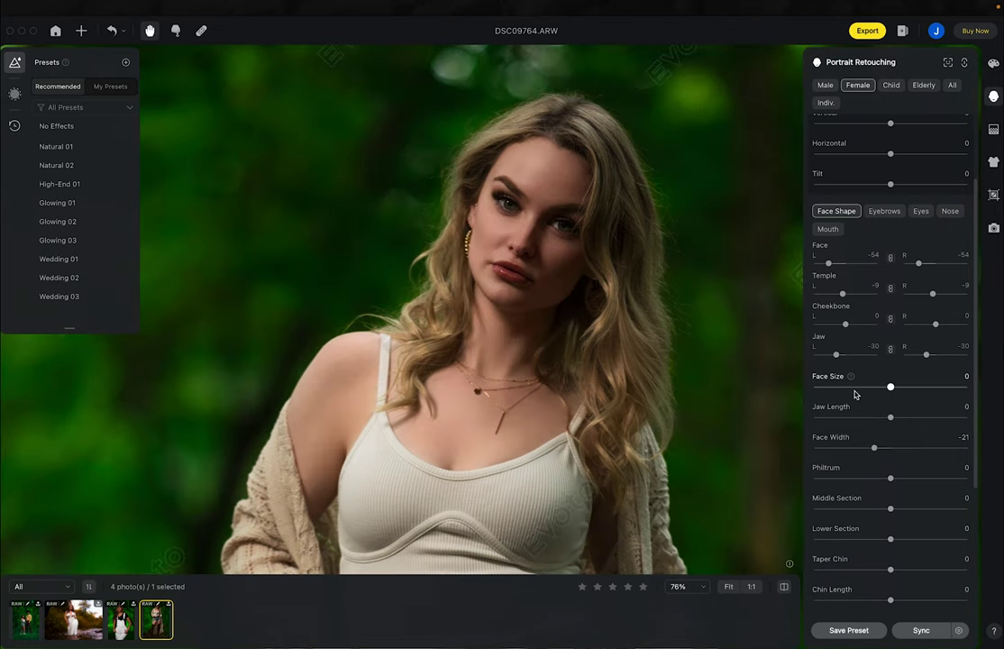
Try a Middle Section value of -29 in the face shape settings and undo it
{"action": "scroll", "coordinate": [854, 393], "scroll_direction": "down", "scroll_amount": 4}
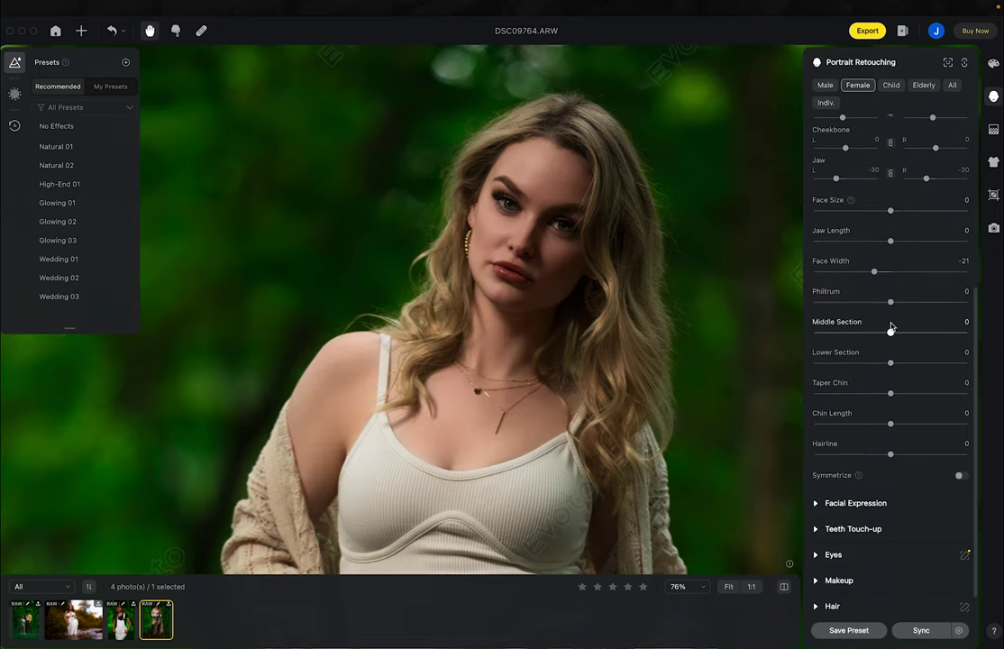
{"action": "left_click_drag", "start_coordinate": [890, 334], "coordinate": [868, 340]}
{"action": "key", "text": "super+z"}
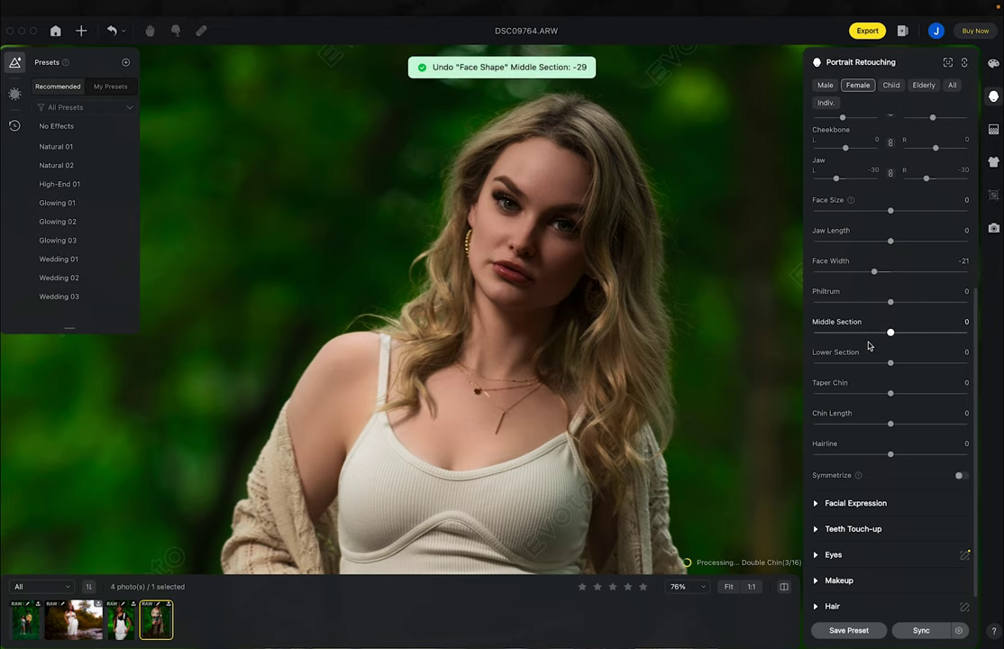
{"action": "scroll", "coordinate": [887, 424], "scroll_direction": "down", "scroll_amount": 1}
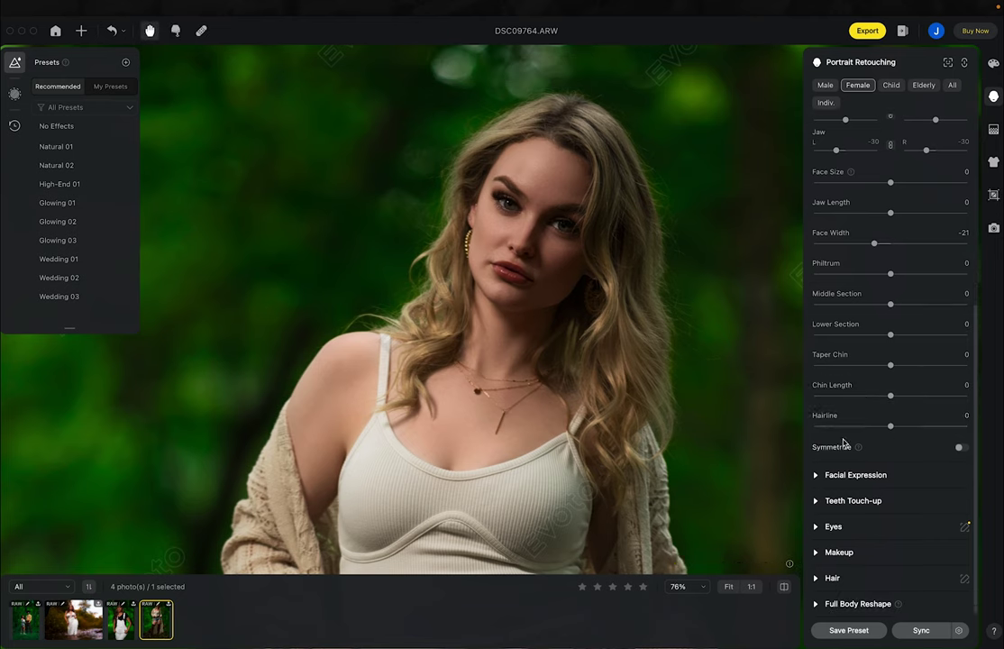
Set the Gentle Smile facial expression to 4
{"action": "scroll", "coordinate": [842, 448], "scroll_direction": "up", "scroll_amount": 10}
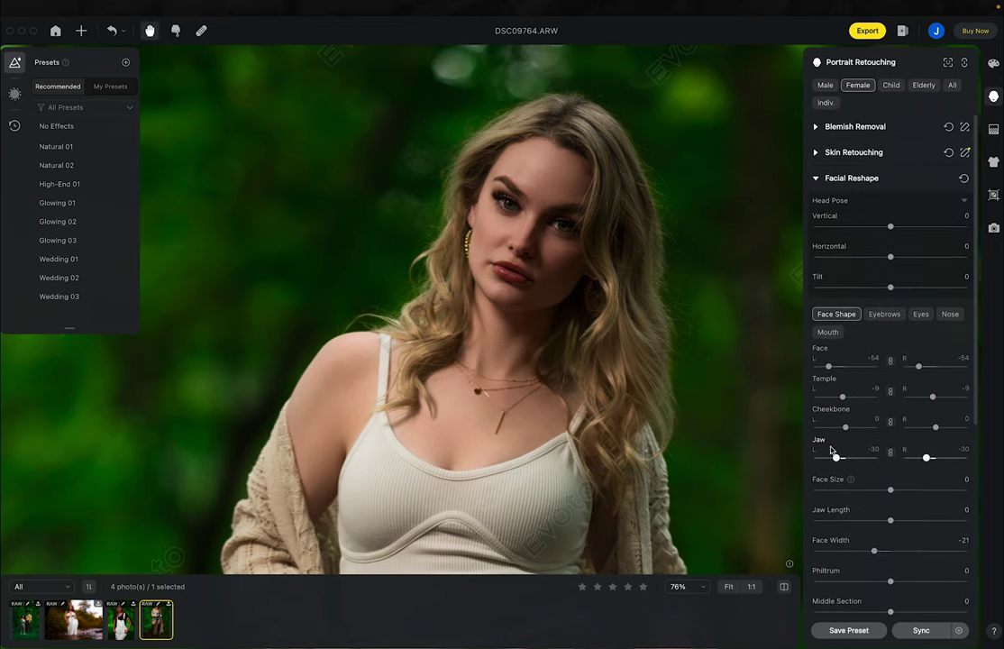
{"action": "left_click", "coordinate": [816, 179]}
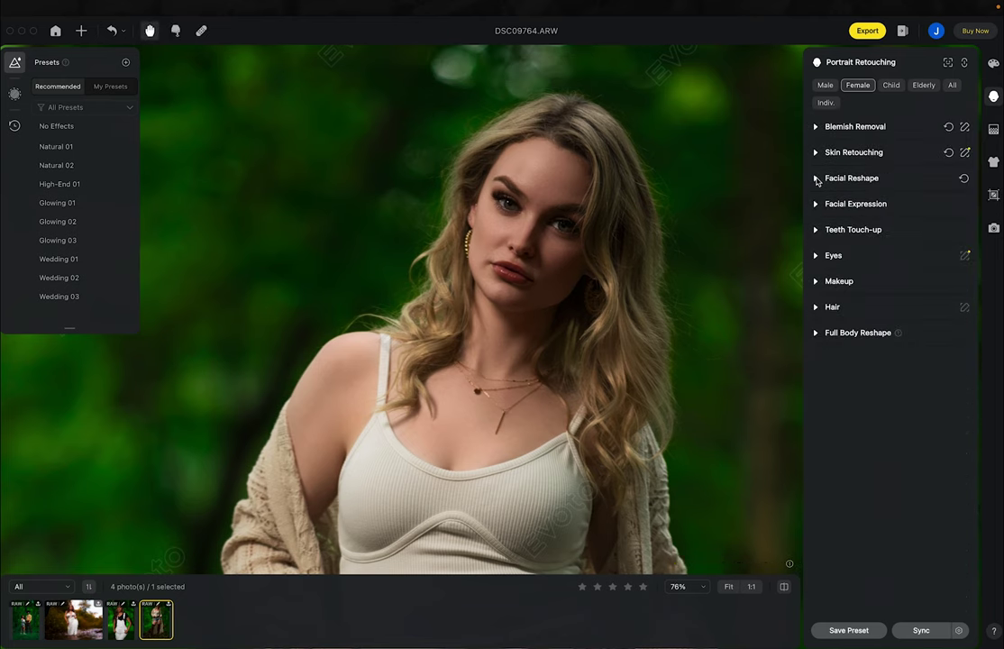
{"action": "left_click", "coordinate": [815, 204]}
{"action": "mouse_move", "coordinate": [814, 238]}
{"action": "left_mouse_down"}
{"action": "mouse_move", "coordinate": [897, 229]}
{"action": "mouse_move", "coordinate": [805, 229]}
{"action": "mouse_move", "coordinate": [819, 235]}
{"action": "left_mouse_up"}
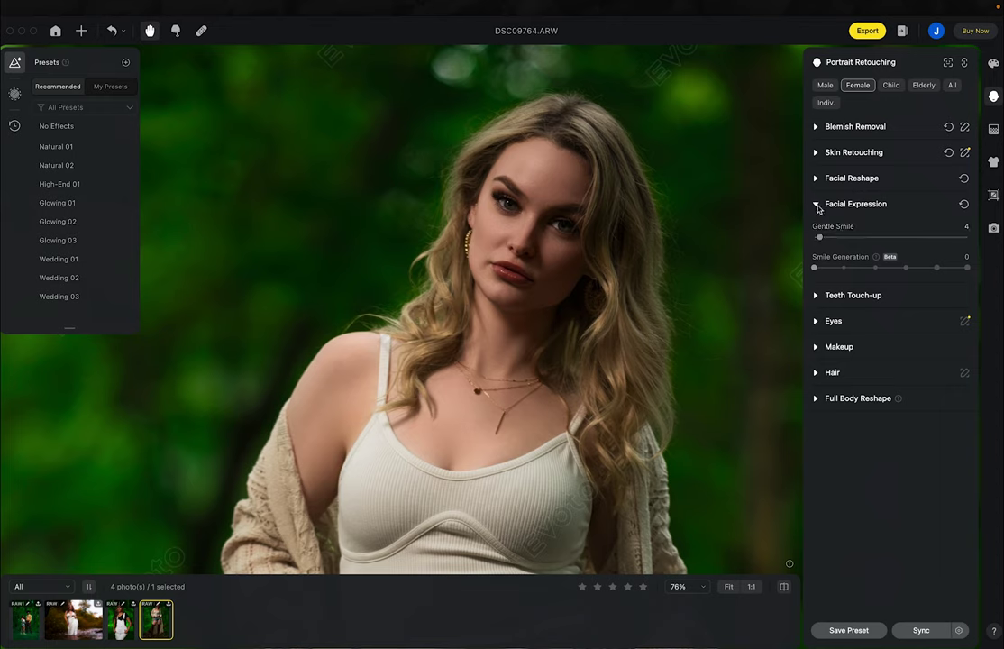
{"action": "left_click", "coordinate": [816, 205]}
Enhance both eyes with Brightness 55, Sclera 23, Eye Reflection 54 and Iris Flare 64, and set Removing Red Veins to 15
{"action": "left_click", "coordinate": [817, 231]}
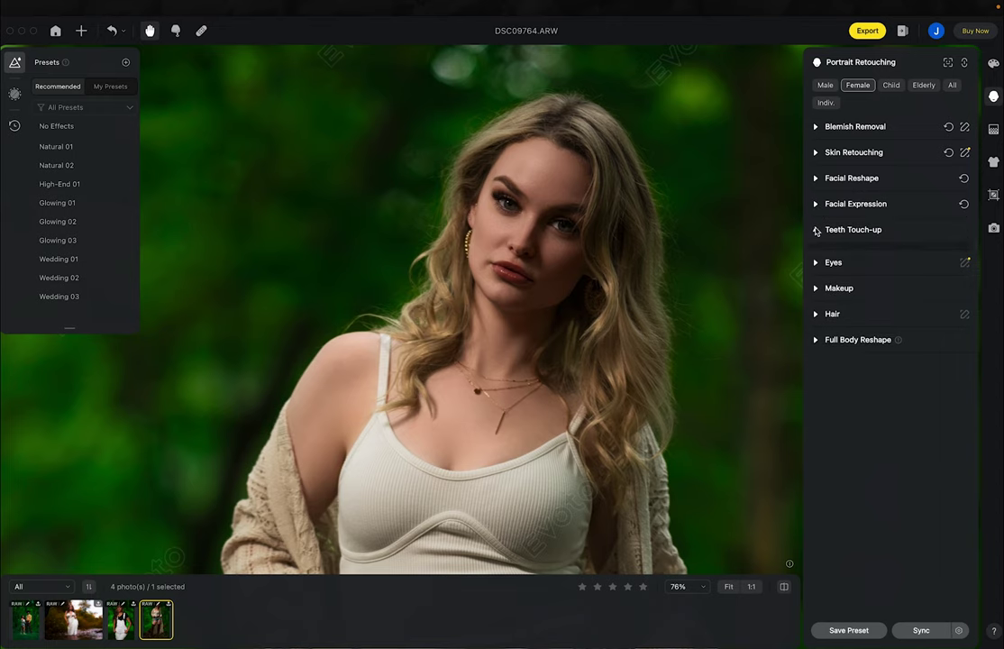
{"action": "left_click", "coordinate": [816, 230]}
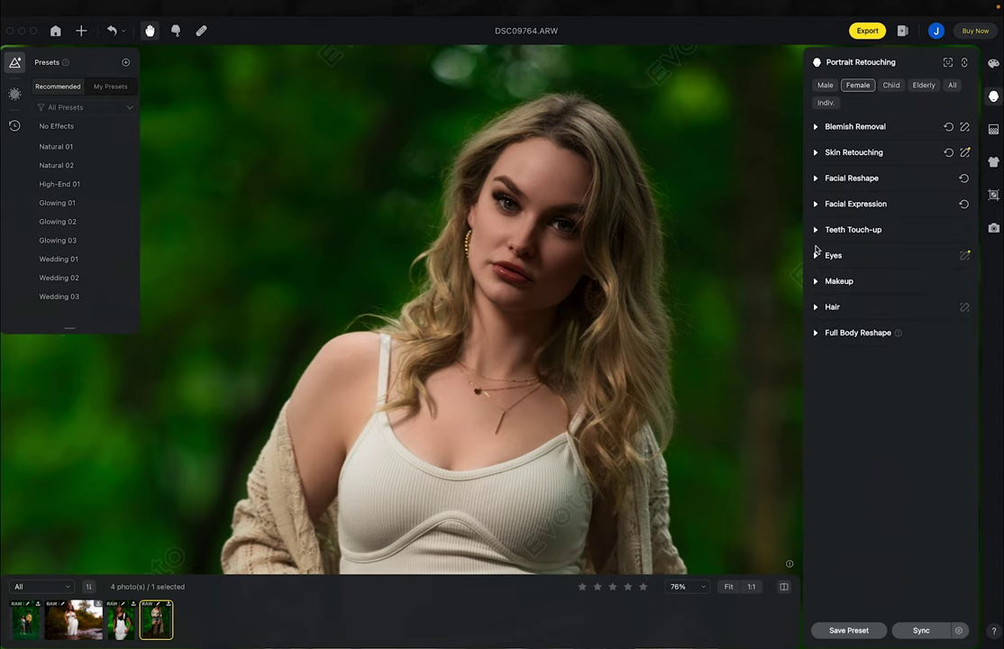
{"action": "left_click", "coordinate": [816, 256]}
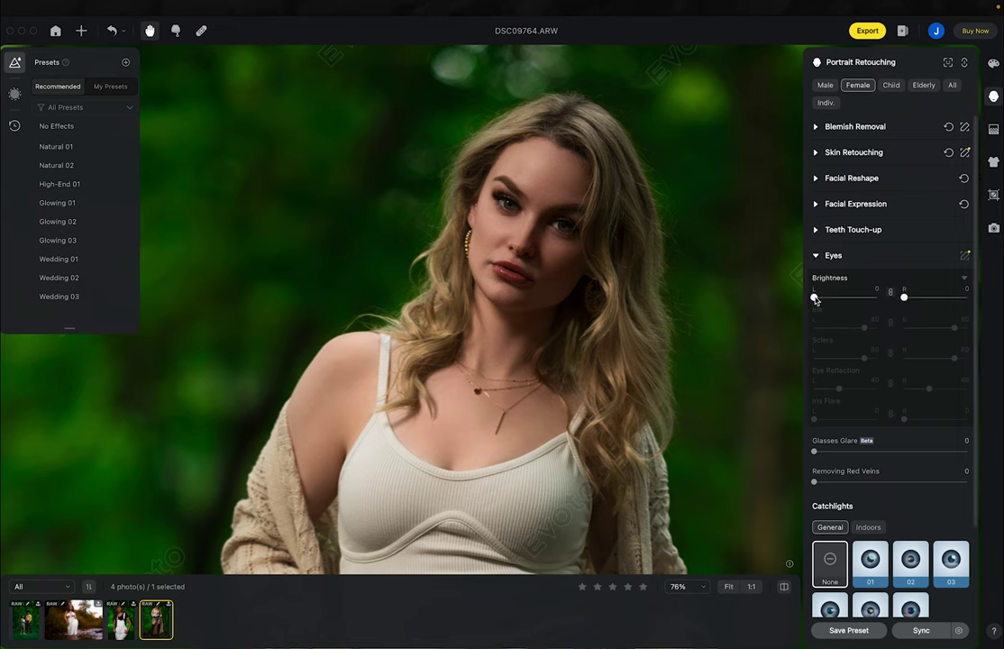
{"action": "left_click_drag", "start_coordinate": [814, 296], "coordinate": [850, 300]}
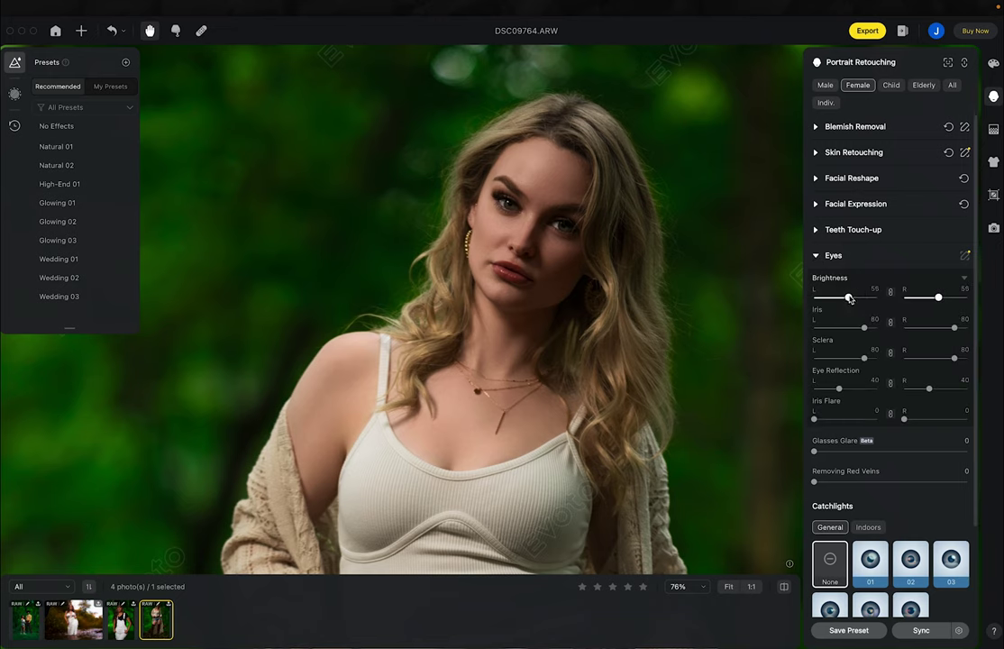
{"action": "left_click_drag", "start_coordinate": [864, 358], "coordinate": [832, 357]}
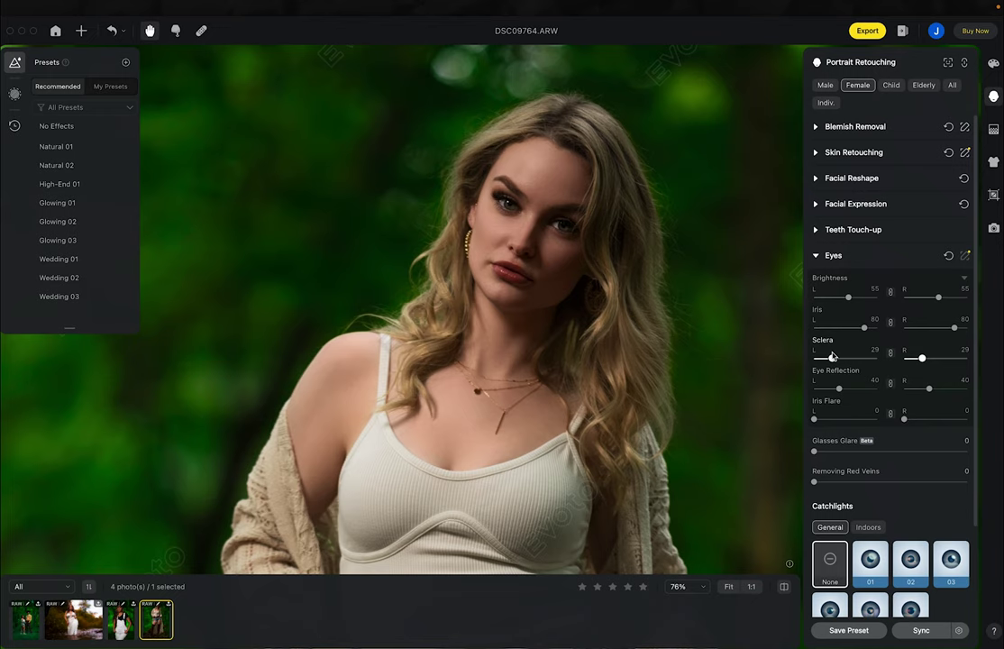
{"action": "left_click_drag", "start_coordinate": [832, 358], "coordinate": [838, 389]}
{"action": "scroll", "coordinate": [847, 410], "scroll_direction": "down", "scroll_amount": 3}
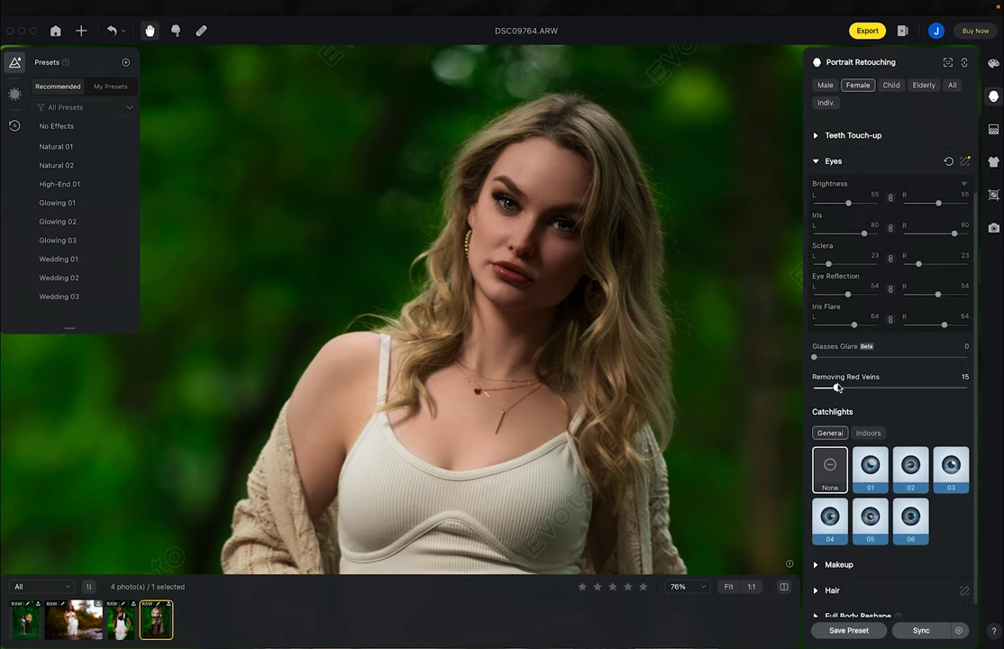
Strengthen the woman's eyebrows by setting Eyebrow Makeup to 46 on both sides
{"action": "scroll", "coordinate": [818, 290], "scroll_direction": "up", "scroll_amount": 3}
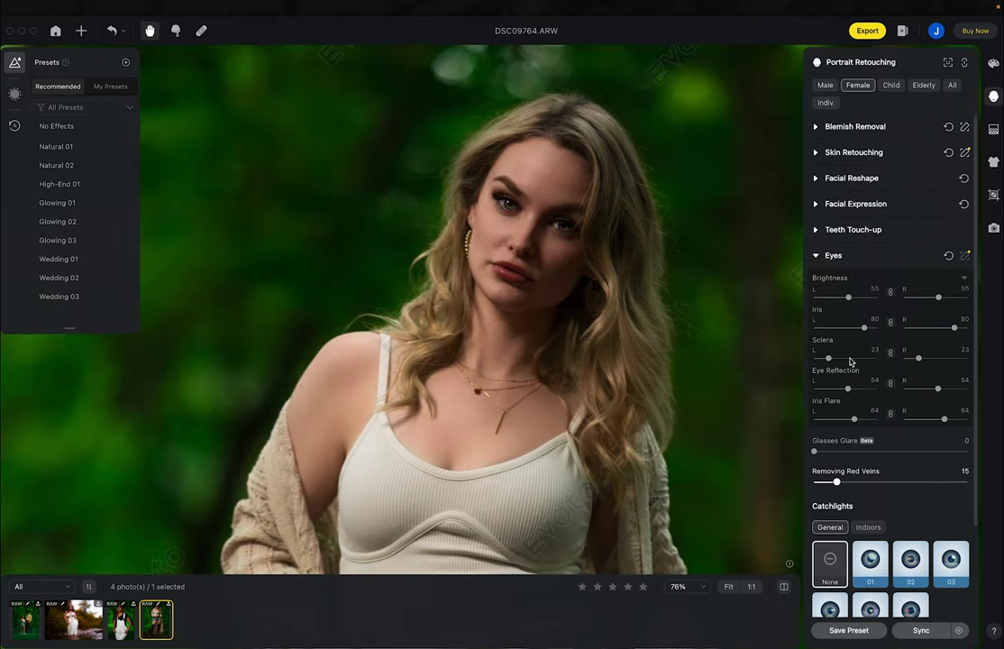
{"action": "left_click", "coordinate": [816, 257]}
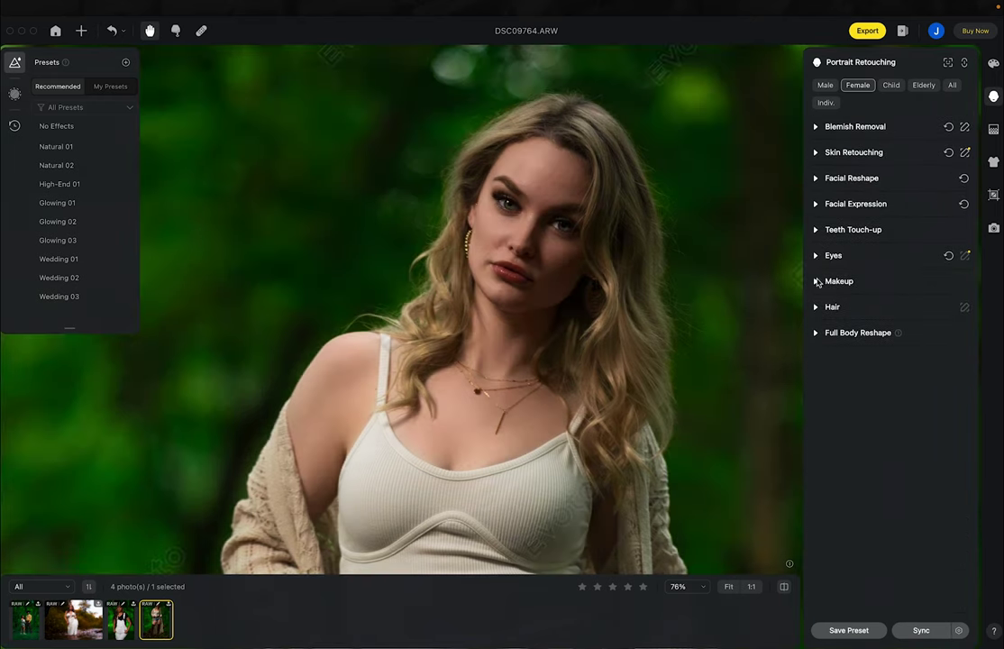
{"action": "left_click", "coordinate": [816, 282]}
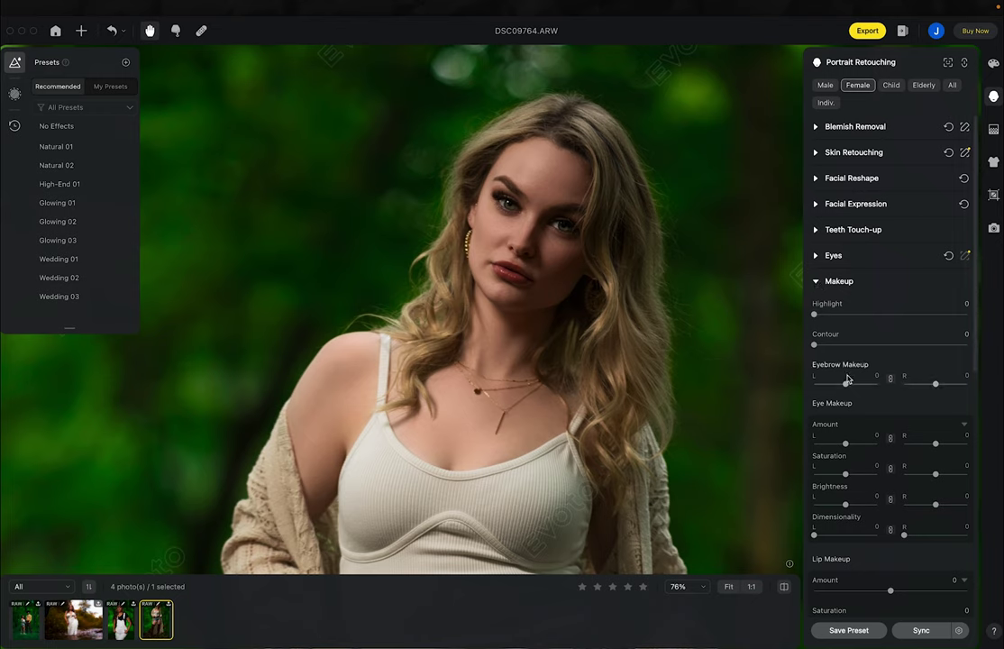
{"action": "left_click_drag", "start_coordinate": [845, 384], "coordinate": [860, 384]}
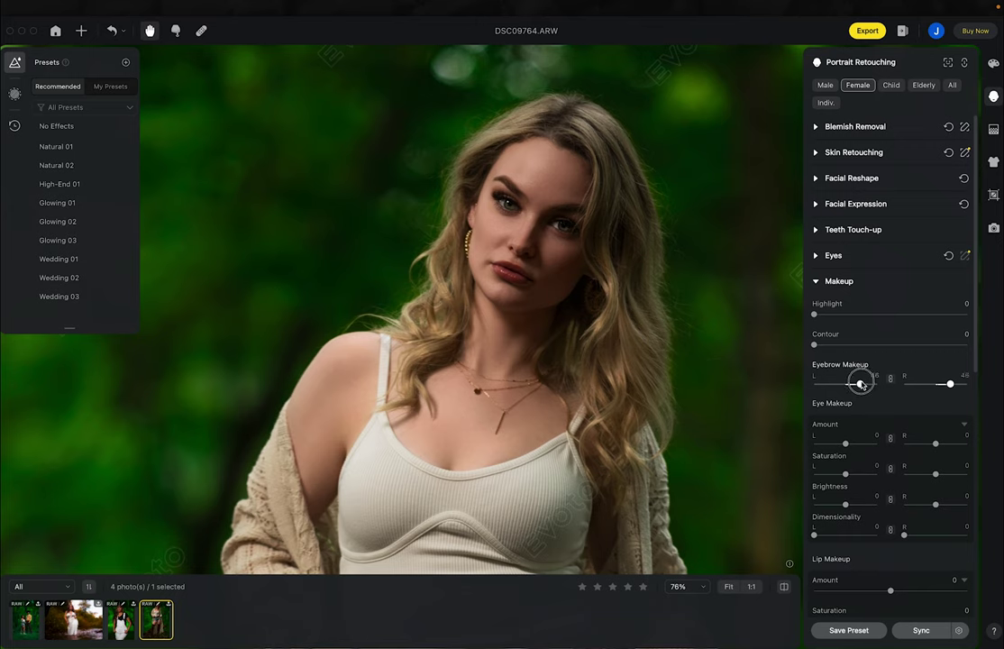
Apply blush style 03 to the woman's face with an amount of 24
{"action": "scroll", "coordinate": [861, 385], "scroll_direction": "down", "scroll_amount": 3}
{"action": "scroll", "coordinate": [861, 385], "scroll_direction": "down", "scroll_amount": 5}
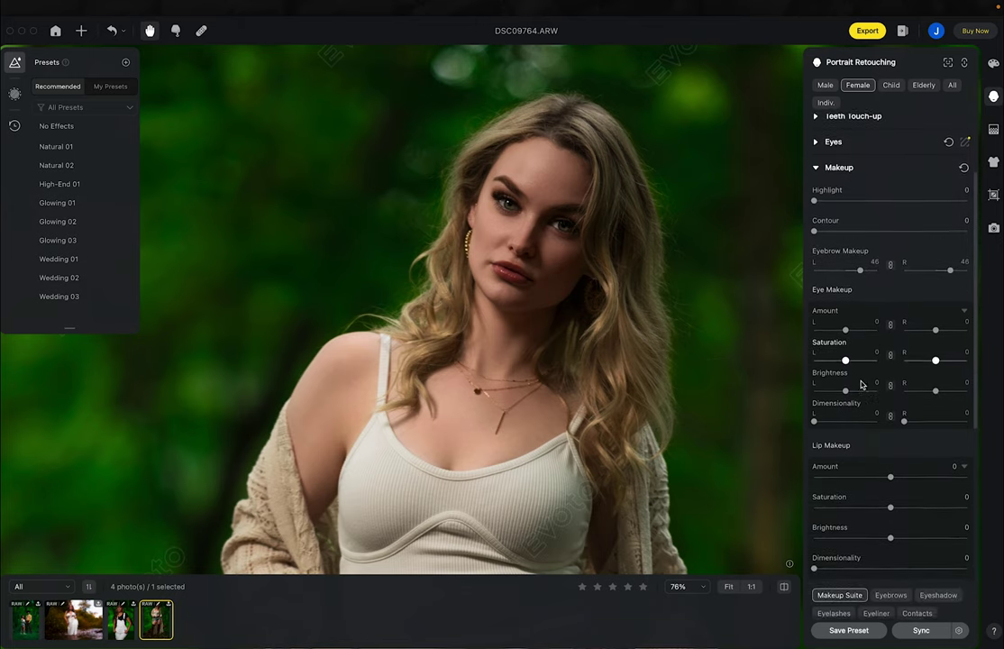
{"action": "scroll", "coordinate": [861, 385], "scroll_direction": "down", "scroll_amount": 10}
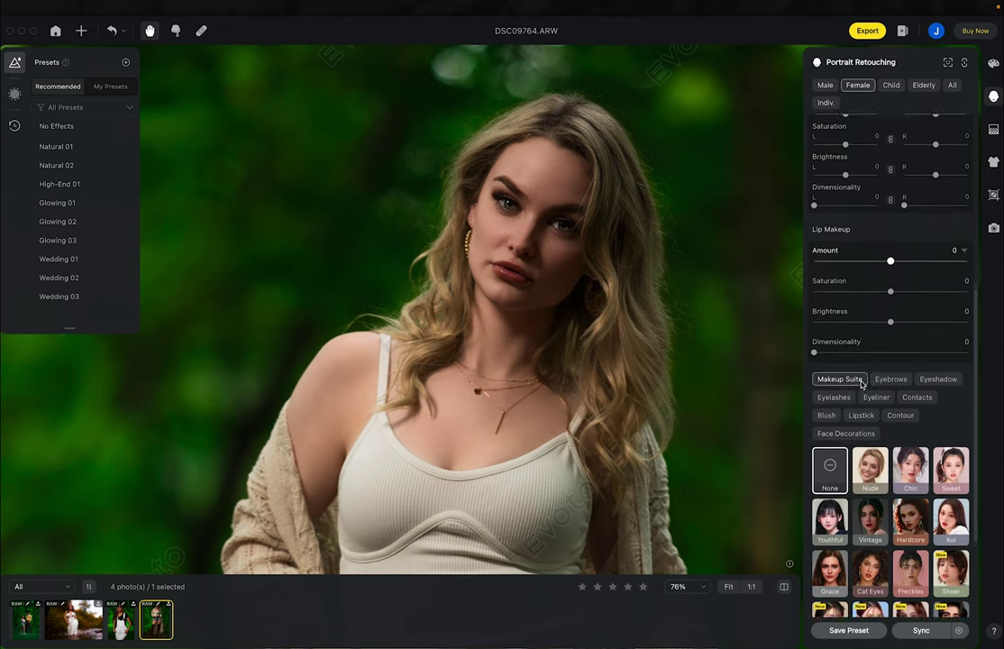
{"action": "scroll", "coordinate": [863, 385], "scroll_direction": "down", "scroll_amount": 3}
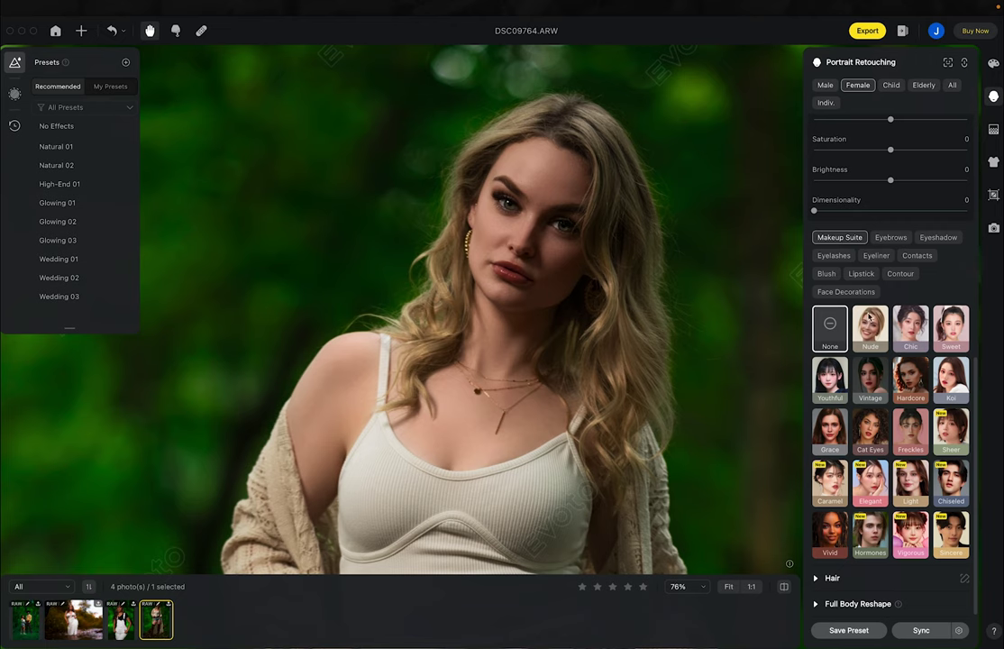
{"action": "left_click", "coordinate": [826, 273]}
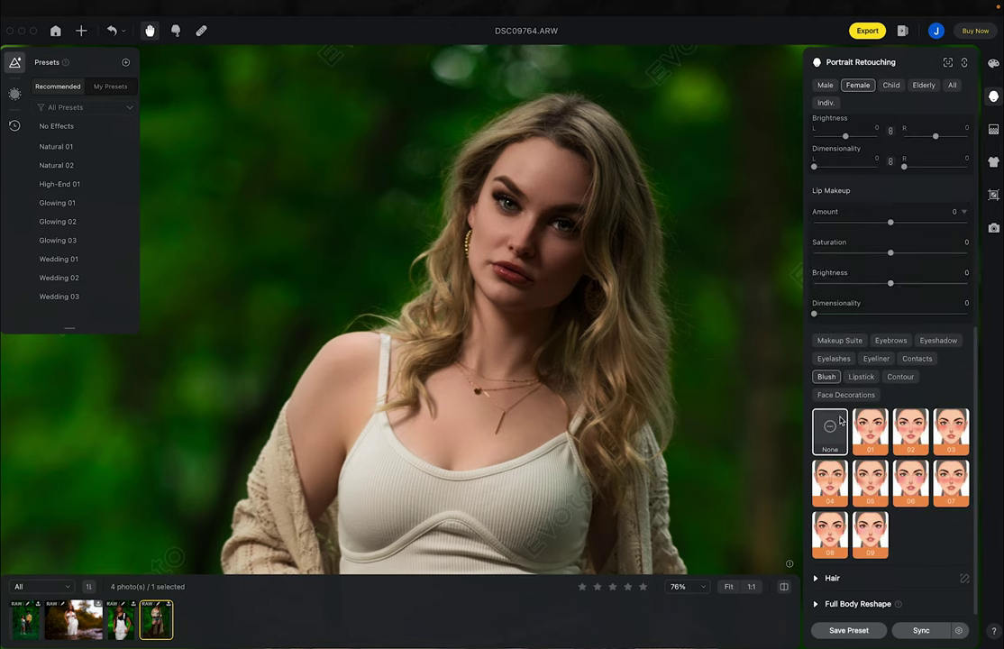
{"action": "left_click", "coordinate": [876, 430]}
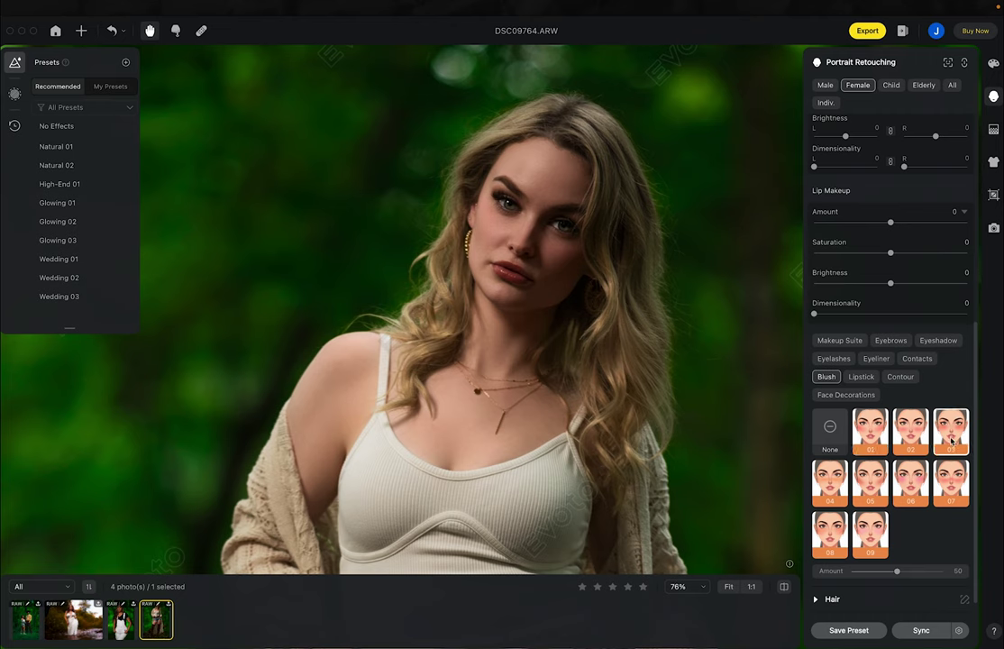
{"action": "scroll", "coordinate": [907, 492], "scroll_direction": "down", "scroll_amount": 1}
{"action": "left_click_drag", "start_coordinate": [896, 550], "coordinate": [872, 552]}
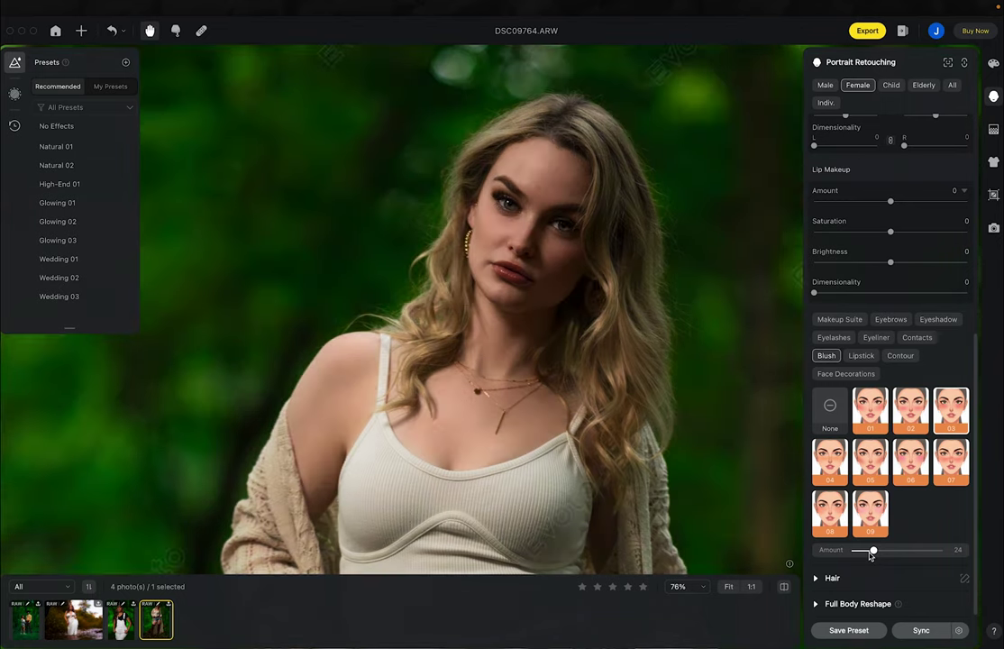
Add volume to the hair by setting Fill Hair Part Line to 66 and High Cranial Top to 63
{"action": "scroll", "coordinate": [872, 554], "scroll_direction": "up", "scroll_amount": 6}
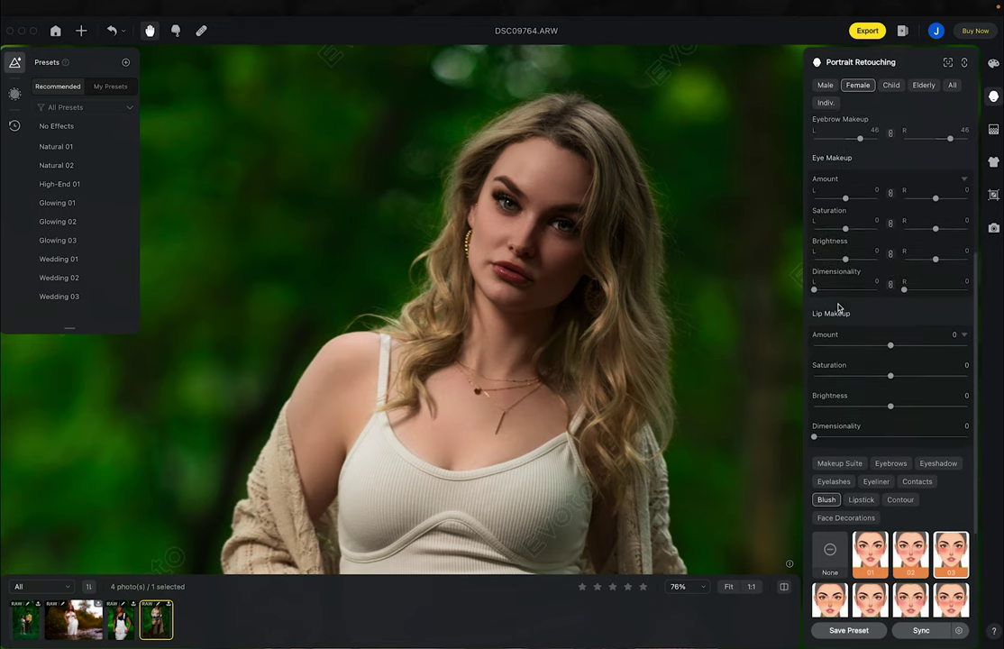
{"action": "scroll", "coordinate": [840, 307], "scroll_direction": "up", "scroll_amount": 2}
{"action": "left_click", "coordinate": [815, 195]}
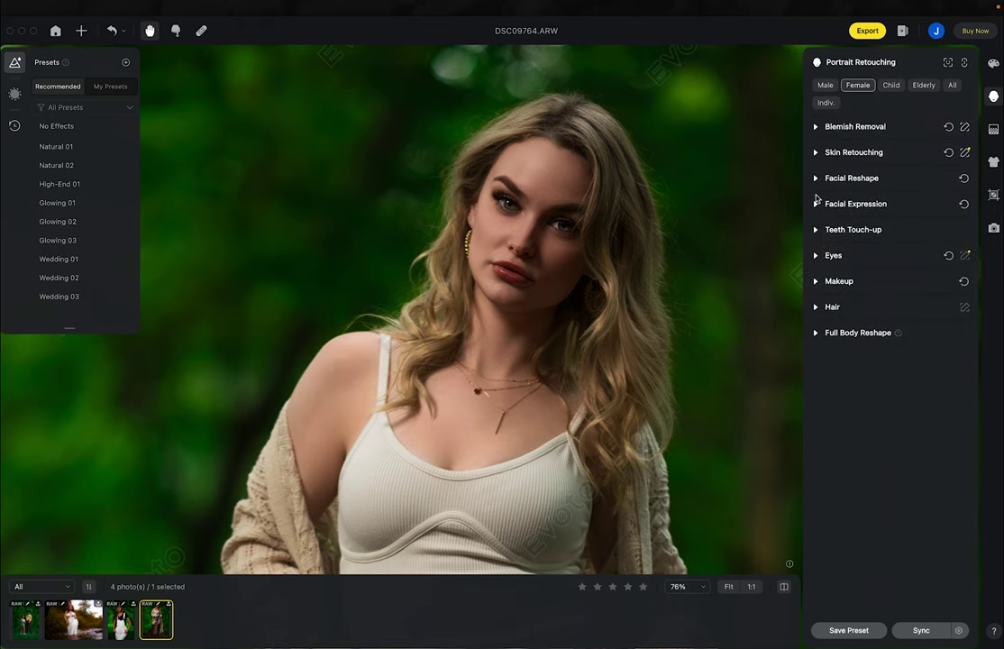
{"action": "left_click", "coordinate": [815, 307]}
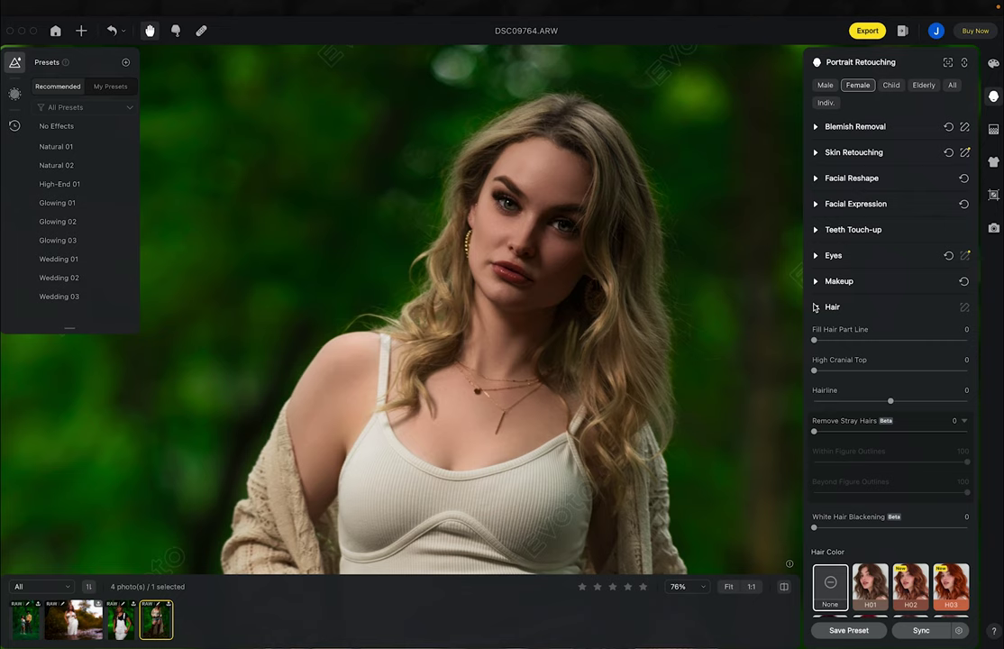
{"action": "left_click_drag", "start_coordinate": [643, 208], "coordinate": [601, 233]}
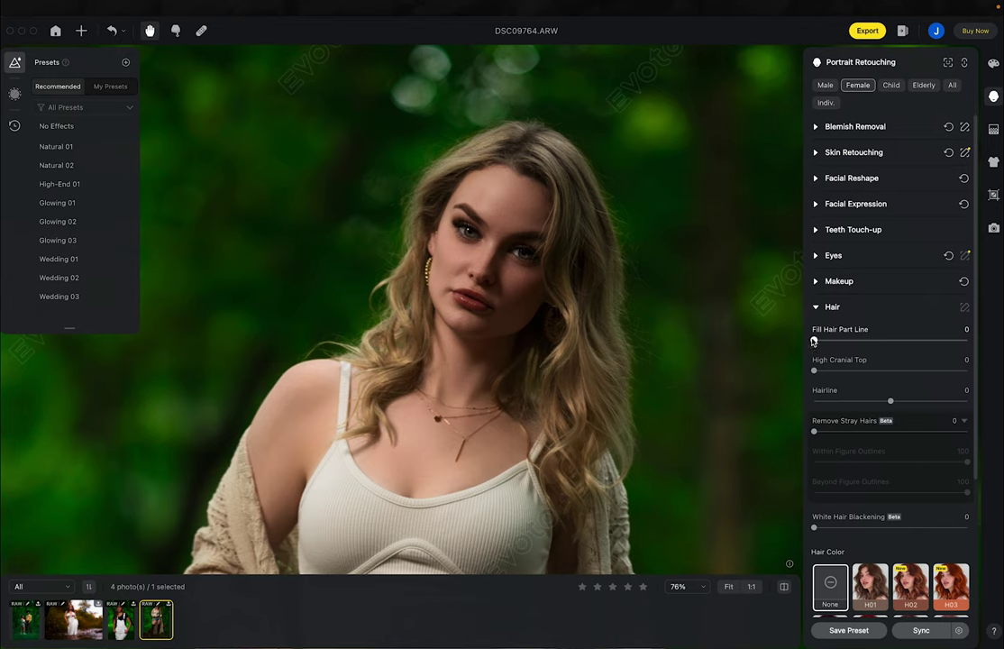
{"action": "left_click_drag", "start_coordinate": [813, 340], "coordinate": [792, 331]}
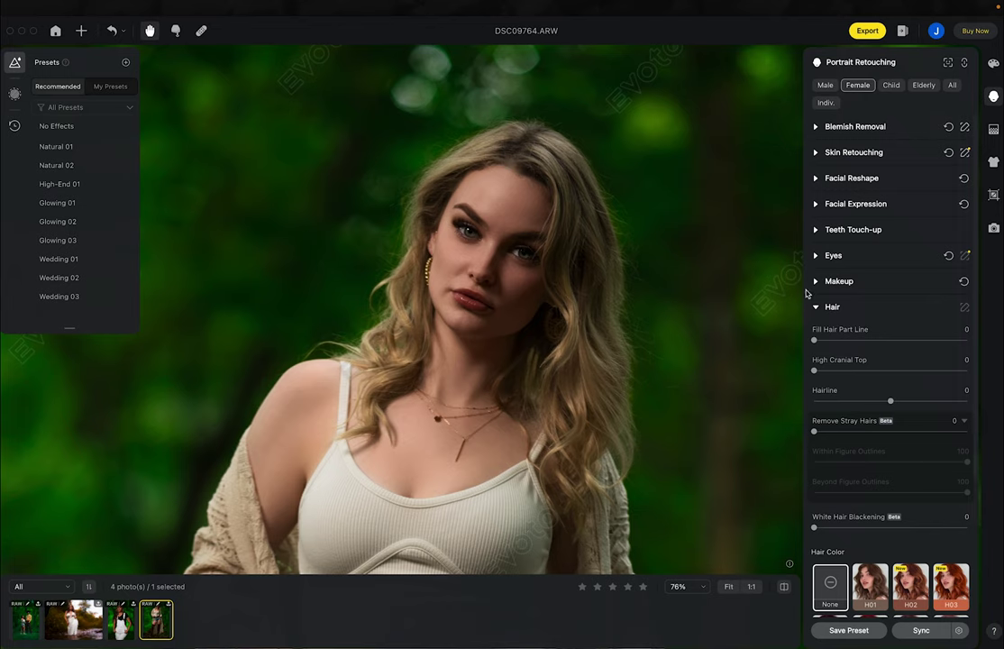
{"action": "left_click_drag", "start_coordinate": [814, 342], "coordinate": [915, 341]}
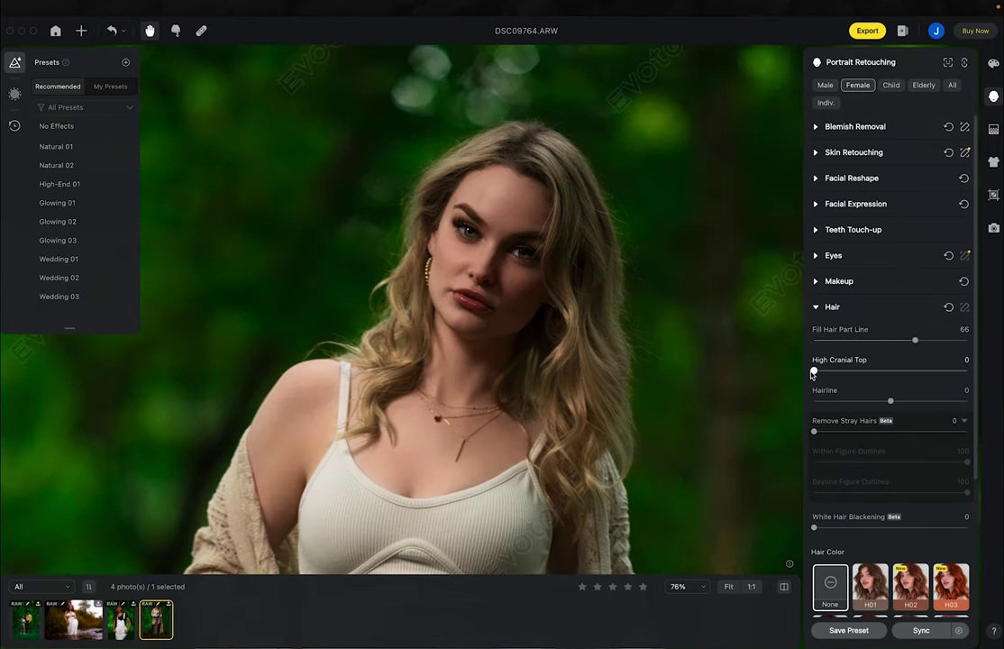
{"action": "left_click_drag", "start_coordinate": [814, 371], "coordinate": [906, 387]}
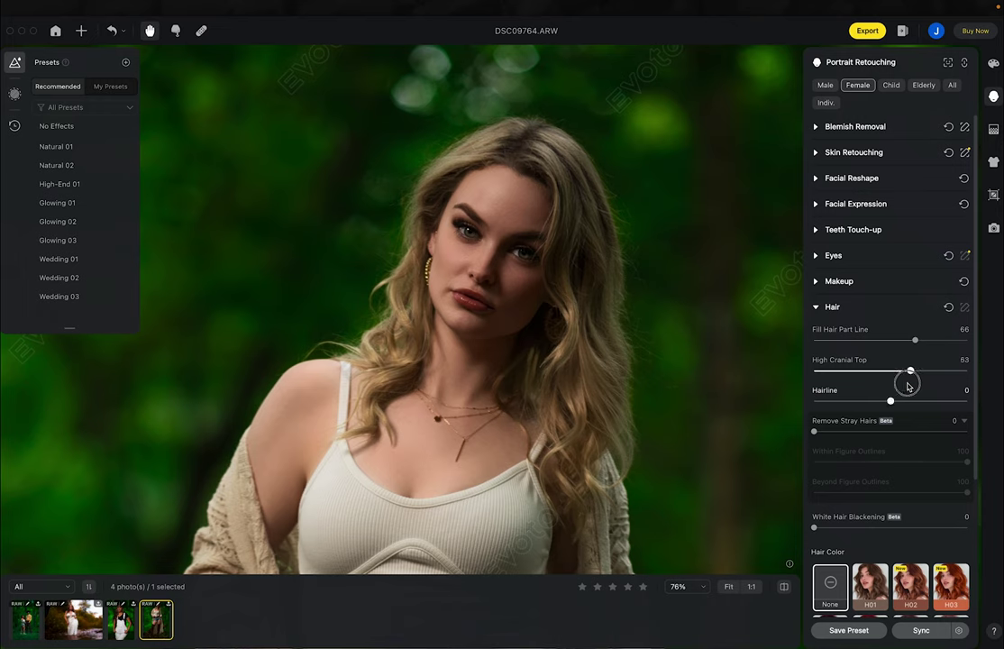
Clean up the woman's flyaway hair by setting Remove Stray Hairs to 87
{"action": "left_click_drag", "start_coordinate": [814, 432], "coordinate": [947, 434]}
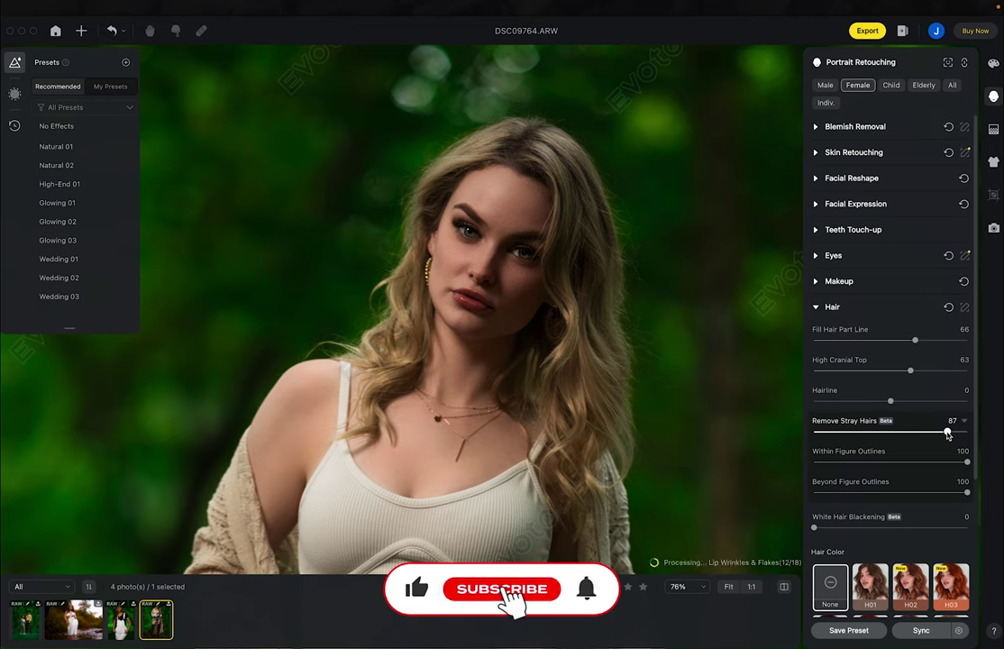
{"action": "scroll", "coordinate": [598, 360], "scroll_direction": "down", "scroll_amount": 2}
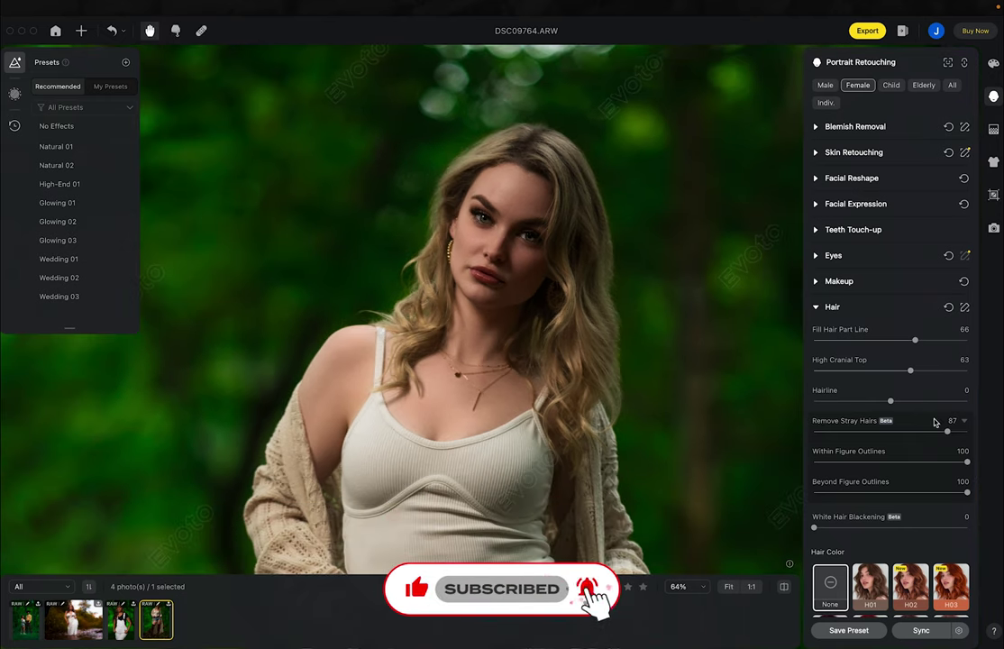
{"action": "scroll", "coordinate": [852, 412], "scroll_direction": "down", "scroll_amount": 2}
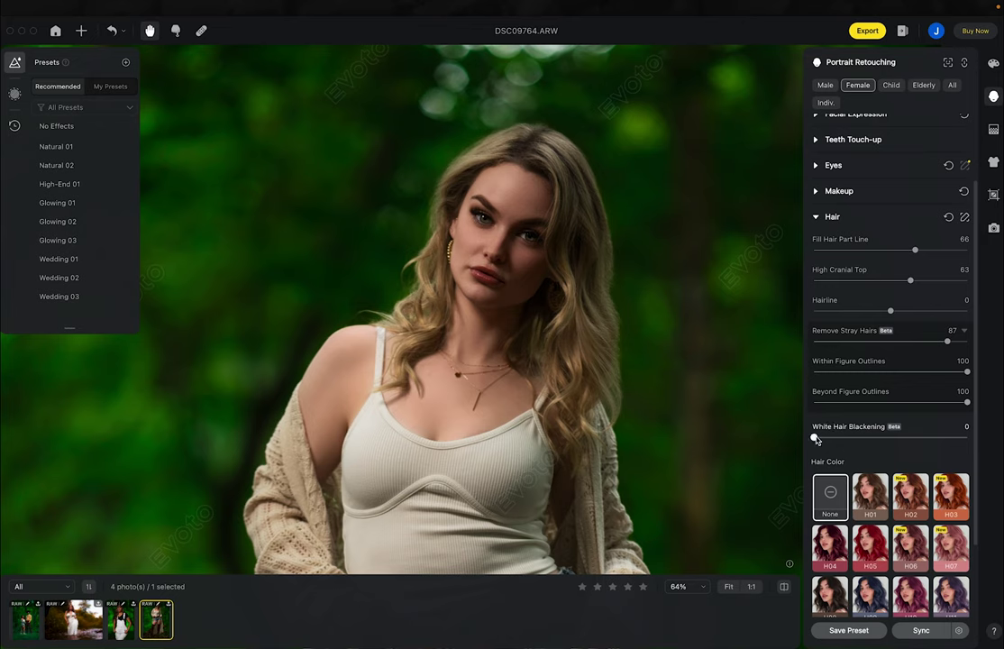
Darken any white strands in the woman's hair by setting White Hair Blackening to 41
{"action": "left_click_drag", "start_coordinate": [814, 438], "coordinate": [920, 438]}
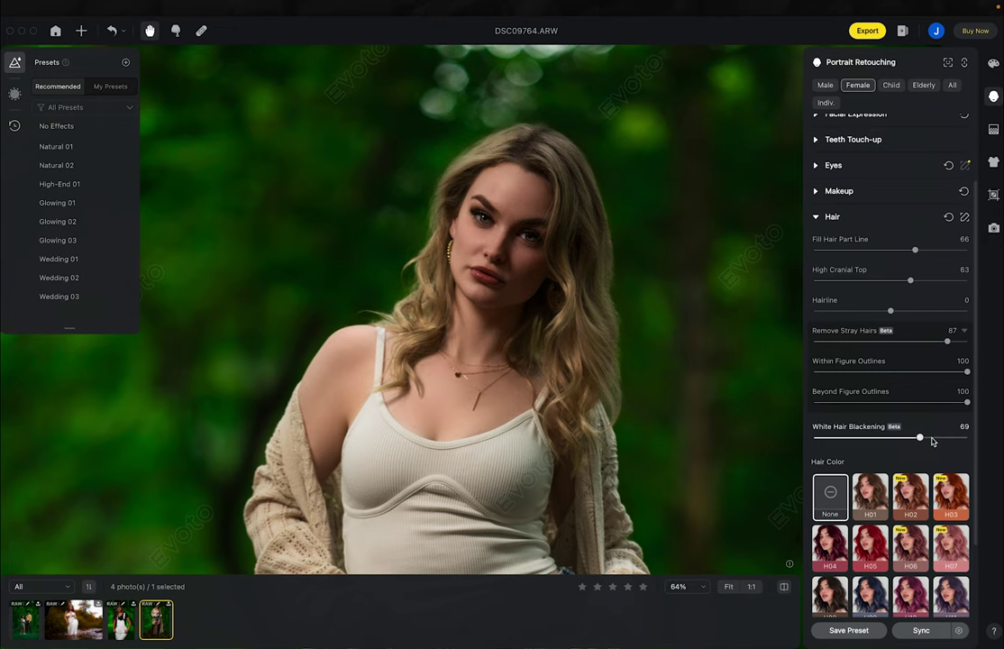
{"action": "left_click_drag", "start_coordinate": [920, 438], "coordinate": [878, 438]}
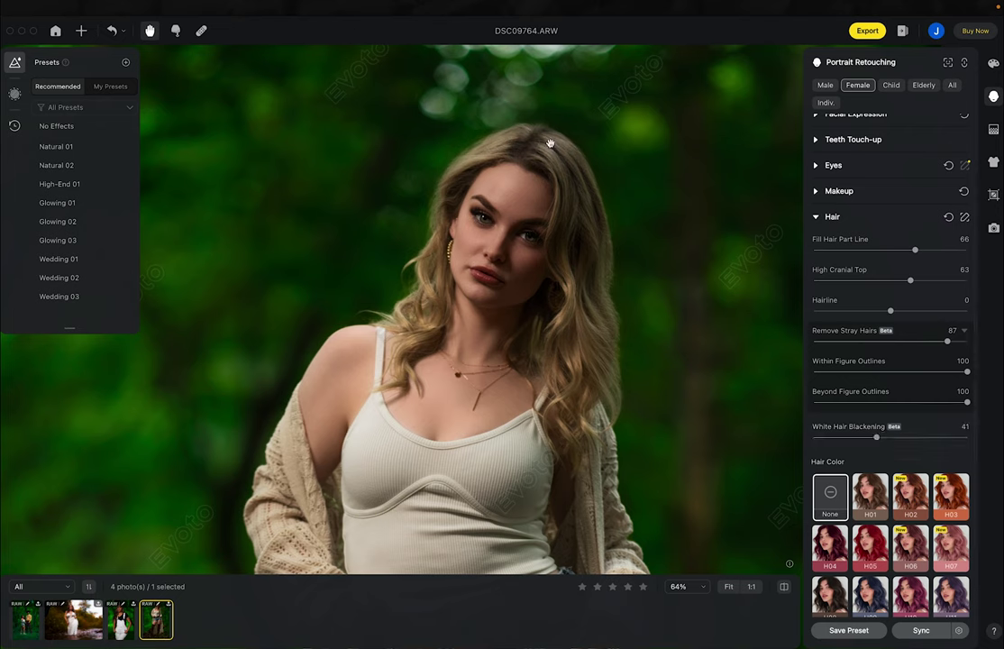
Tint the woman's hair subtly with hair color H01, using an Amount of 10 and a Darkening of 12
{"action": "scroll", "coordinate": [840, 424], "scroll_direction": "down", "scroll_amount": 3}
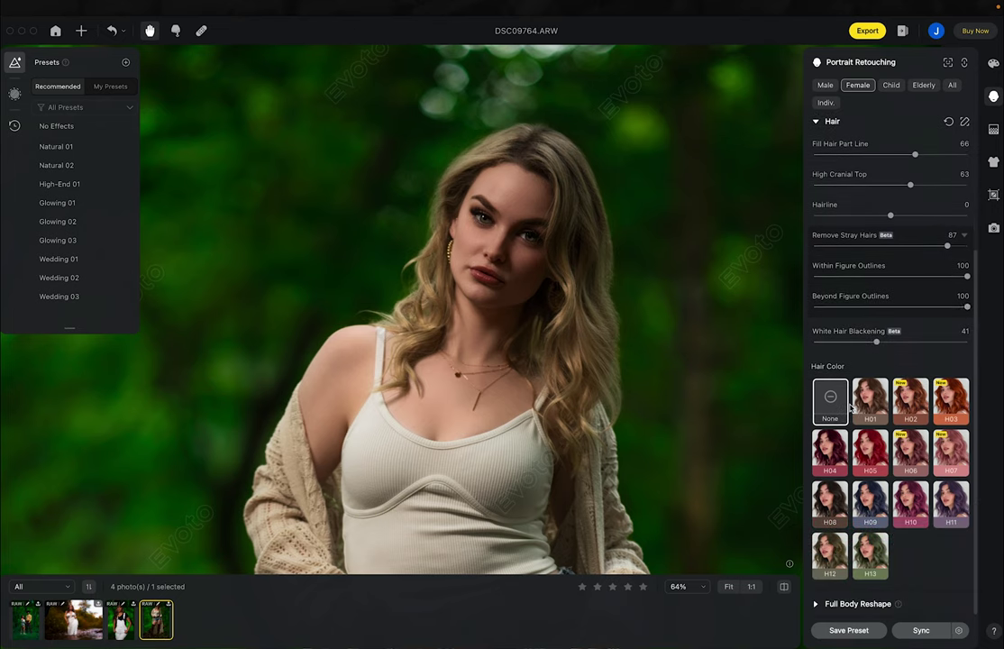
{"action": "left_click", "coordinate": [872, 505]}
{"action": "left_click", "coordinate": [872, 564]}
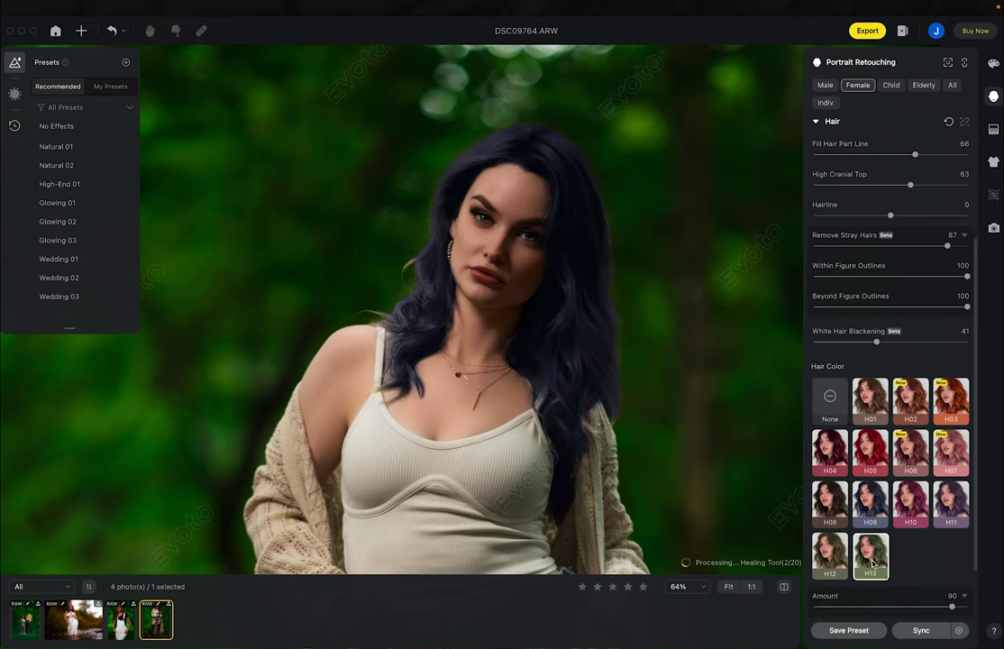
{"action": "left_click", "coordinate": [869, 406]}
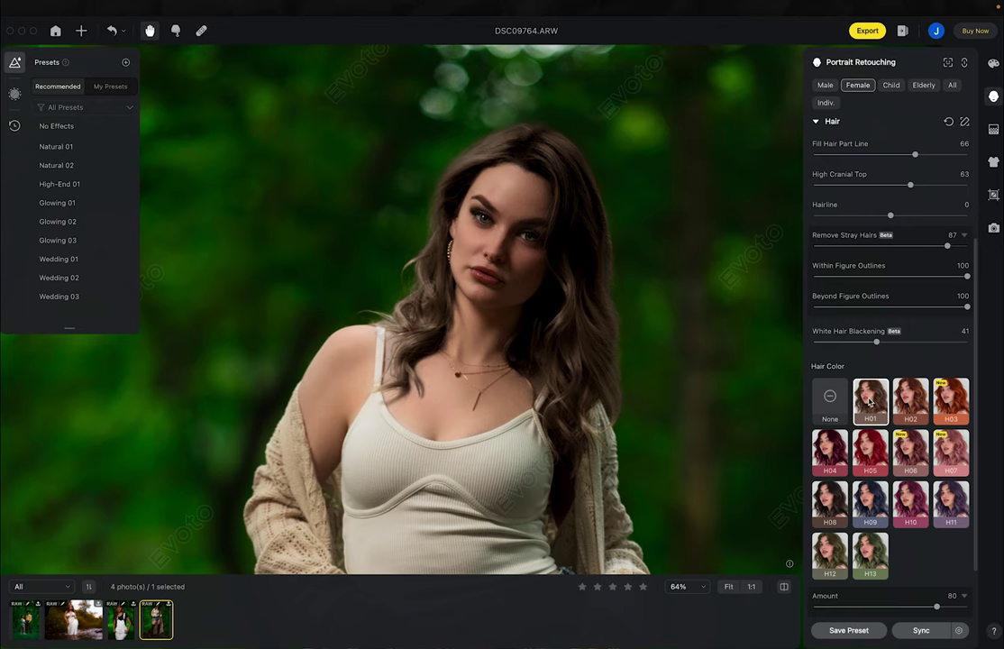
{"action": "scroll", "coordinate": [869, 403], "scroll_direction": "down", "scroll_amount": 2}
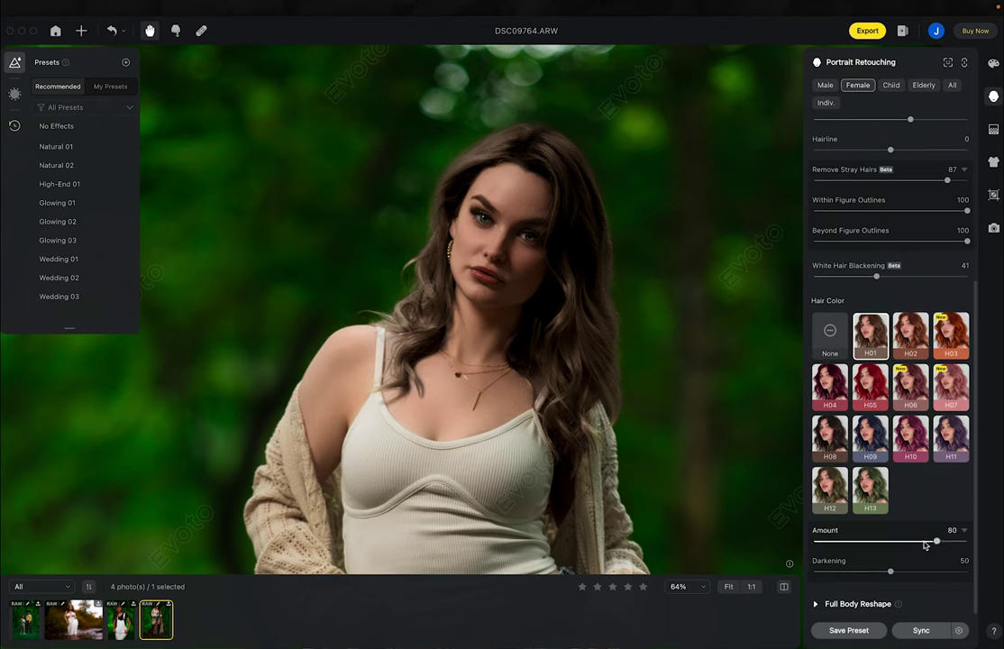
{"action": "left_click_drag", "start_coordinate": [937, 539], "coordinate": [827, 540]}
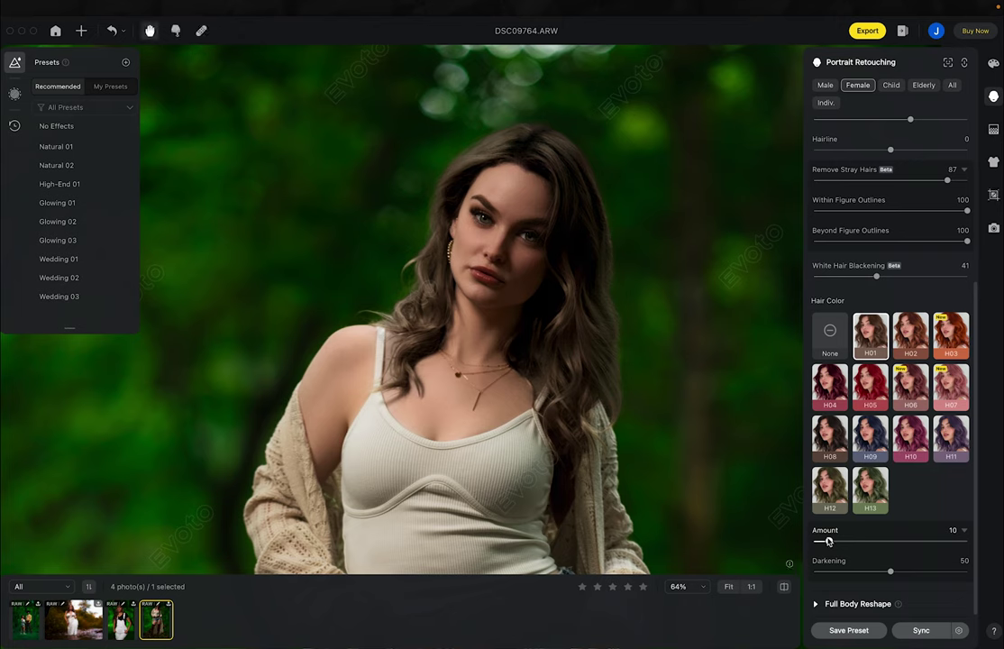
{"action": "left_click_drag", "start_coordinate": [890, 574], "coordinate": [831, 572]}
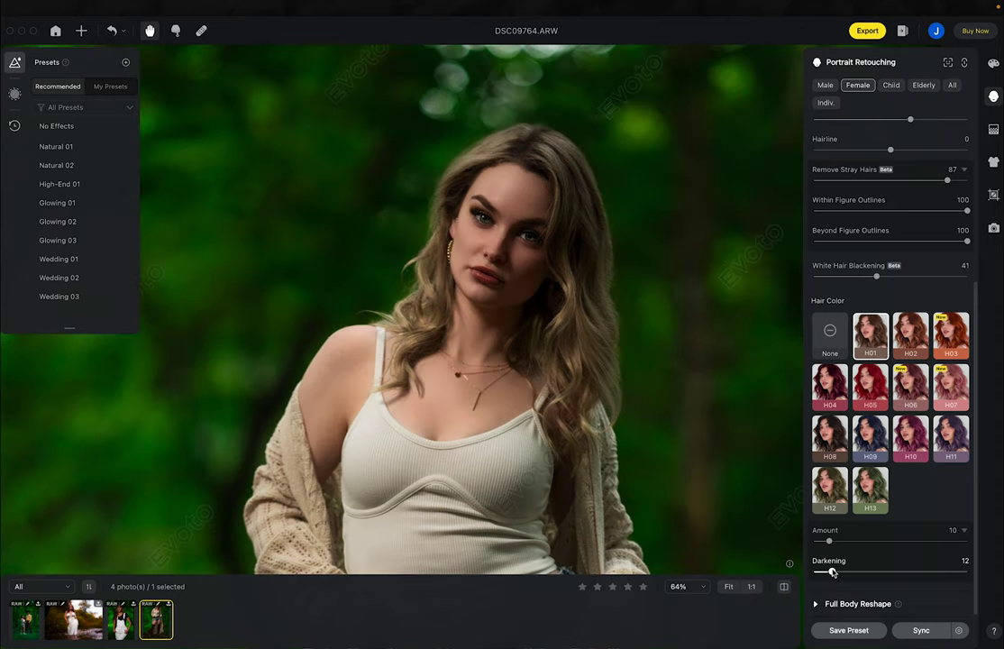
Fit the whole photo in view, collapse the Hair settings and expand the Full Body Reshape settings
{"action": "key", "text": "super+0"}
{"action": "scroll", "coordinate": [879, 342], "scroll_direction": "up", "scroll_amount": 5}
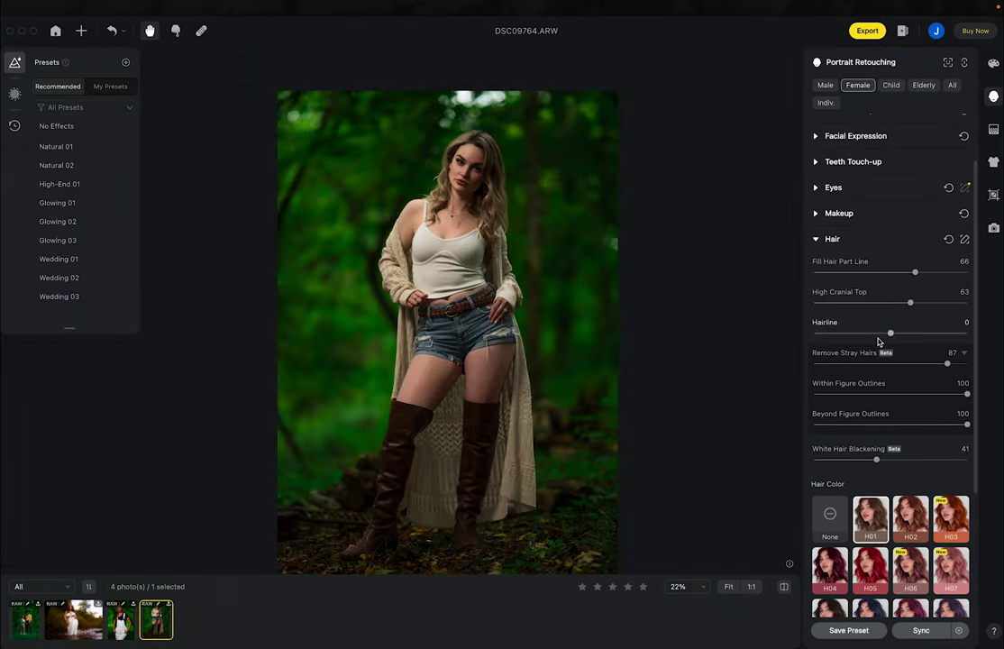
{"action": "left_click", "coordinate": [812, 236]}
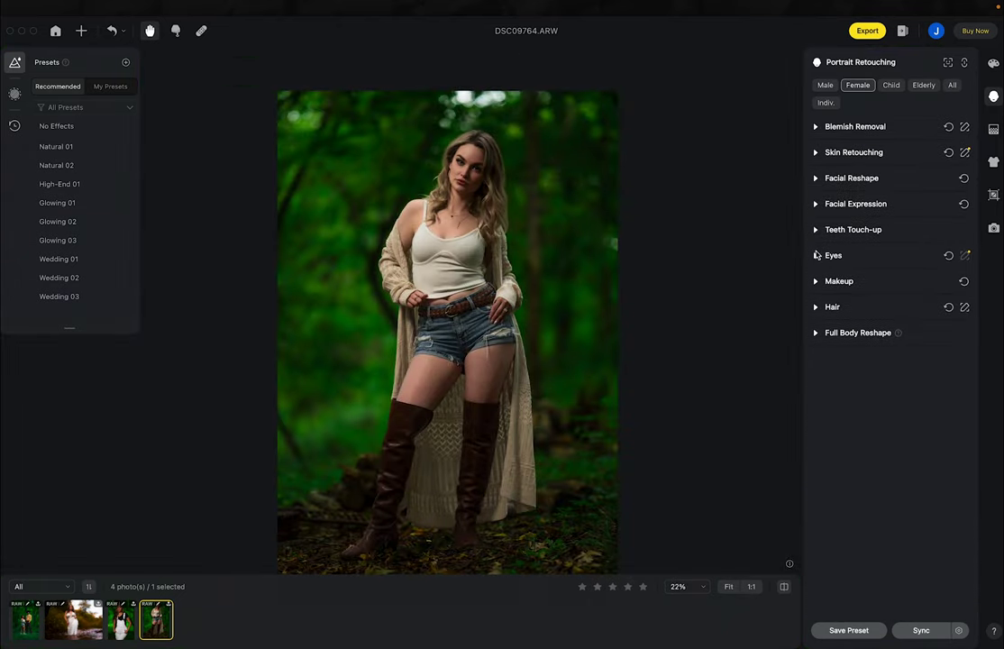
{"action": "left_click", "coordinate": [815, 334]}
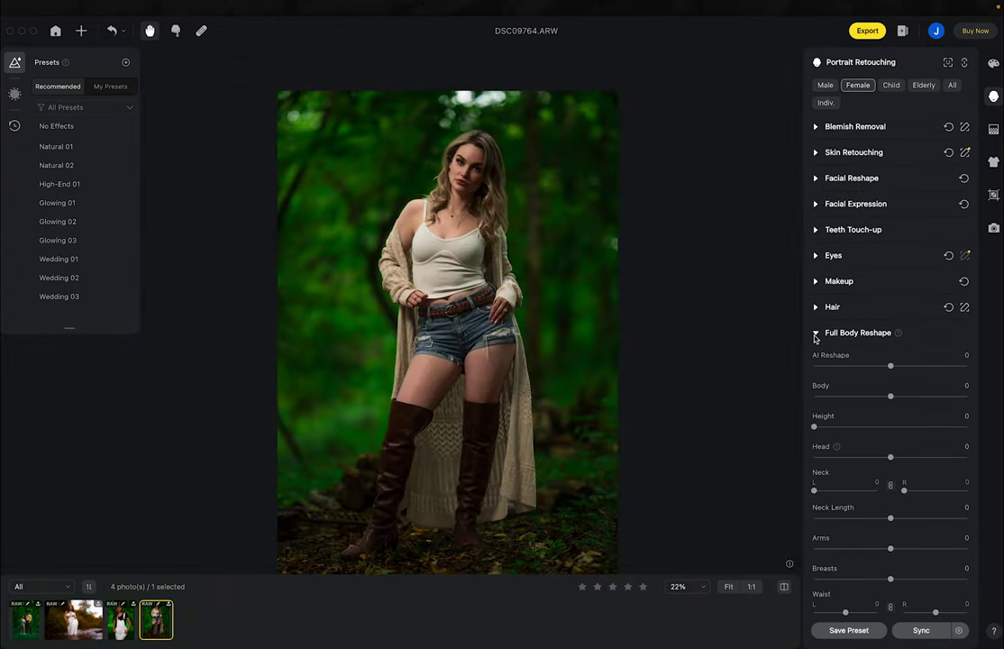
{"action": "scroll", "coordinate": [565, 304], "scroll_direction": "down", "scroll_amount": 1}
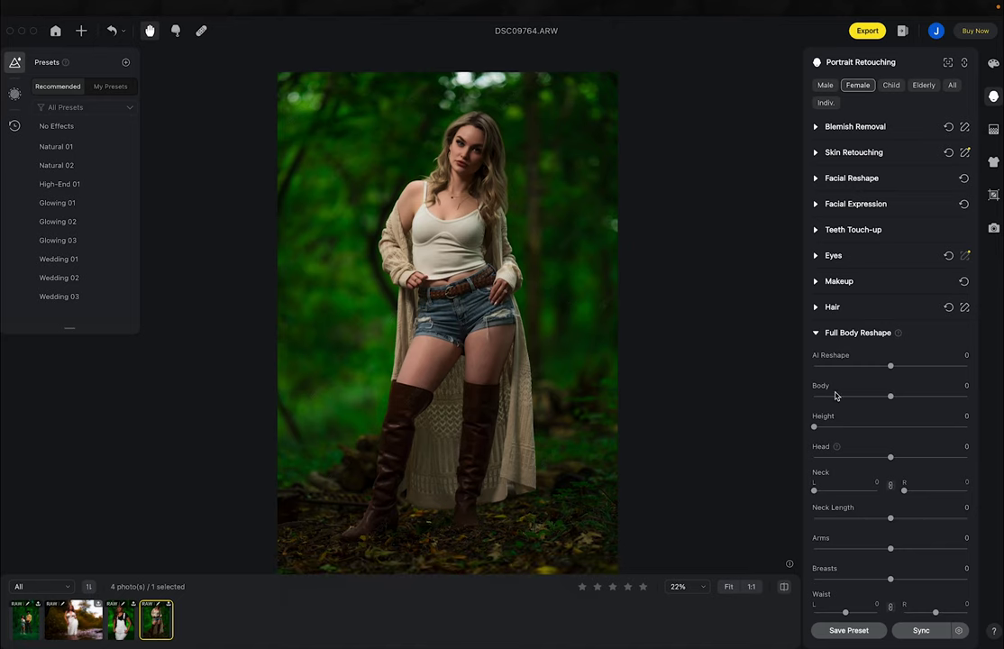
Try the AI Reshape, Body, Height and Neck adjustments on the woman's figure and reset each one to 0
{"action": "left_click", "coordinate": [891, 366]}
{"action": "left_click_drag", "start_coordinate": [890, 366], "coordinate": [900, 395]}
{"action": "double_click", "coordinate": [900, 395]}
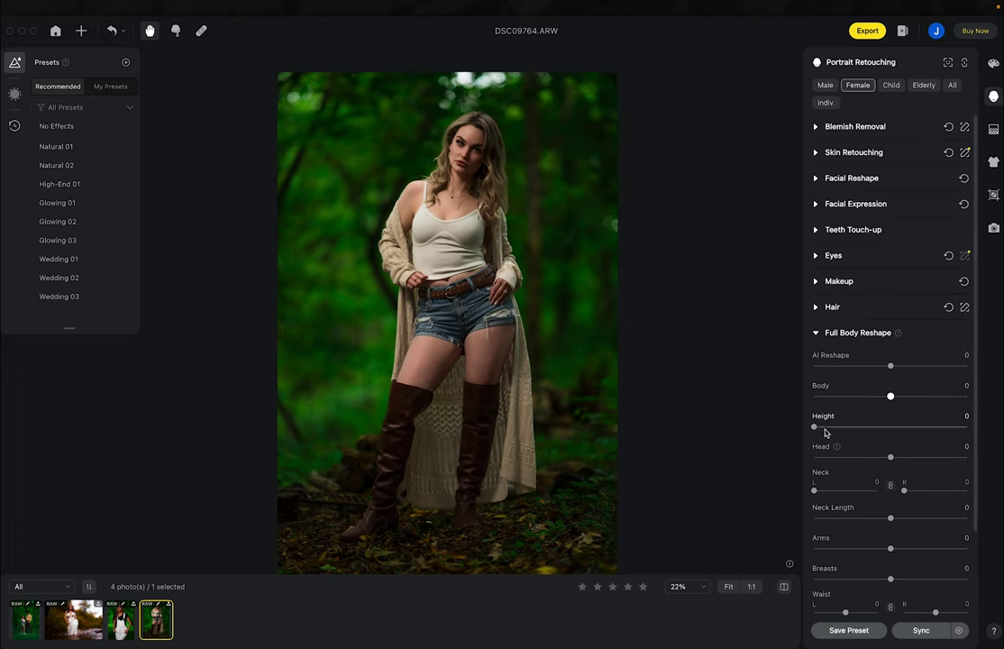
{"action": "mouse_move", "coordinate": [815, 427]}
{"action": "left_mouse_down"}
{"action": "mouse_move", "coordinate": [925, 430]}
{"action": "mouse_move", "coordinate": [829, 417]}
{"action": "mouse_move", "coordinate": [812, 426]}
{"action": "left_mouse_up"}
{"action": "left_click_drag", "start_coordinate": [814, 489], "coordinate": [869, 488]}
{"action": "double_click", "coordinate": [858, 486]}
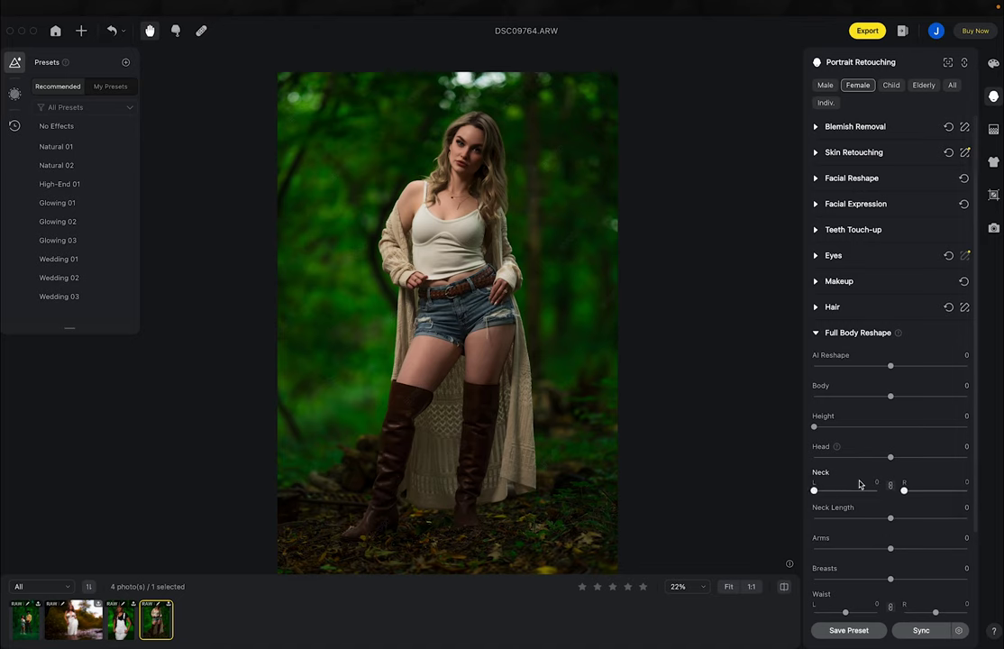
Adjust the woman's neck by setting Neck Length to -34
{"action": "scroll", "coordinate": [859, 484], "scroll_direction": "down", "scroll_amount": 3}
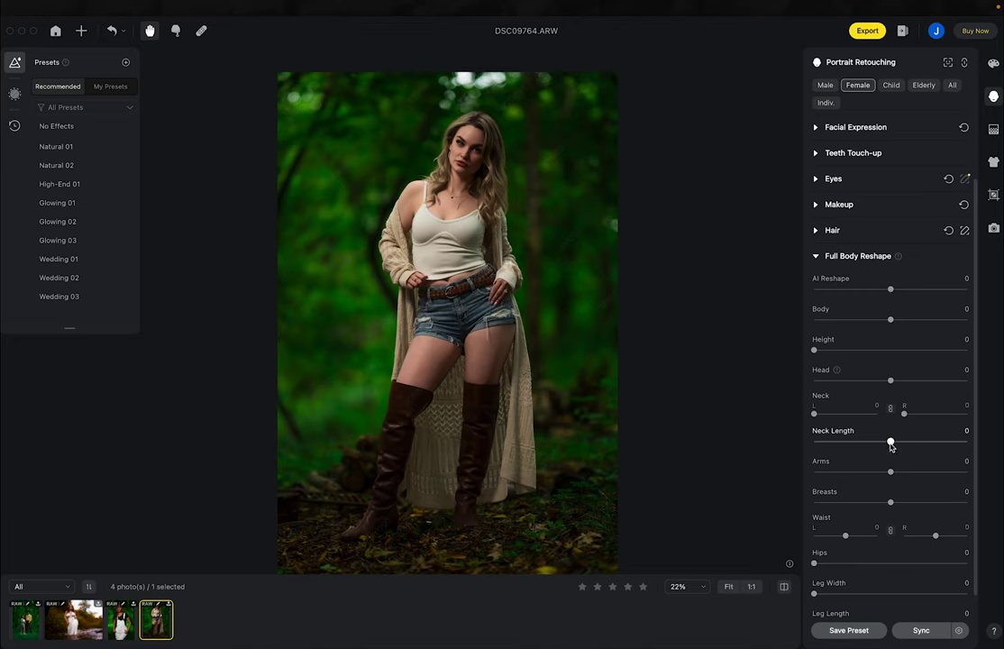
{"action": "left_click_drag", "start_coordinate": [891, 442], "coordinate": [852, 442]}
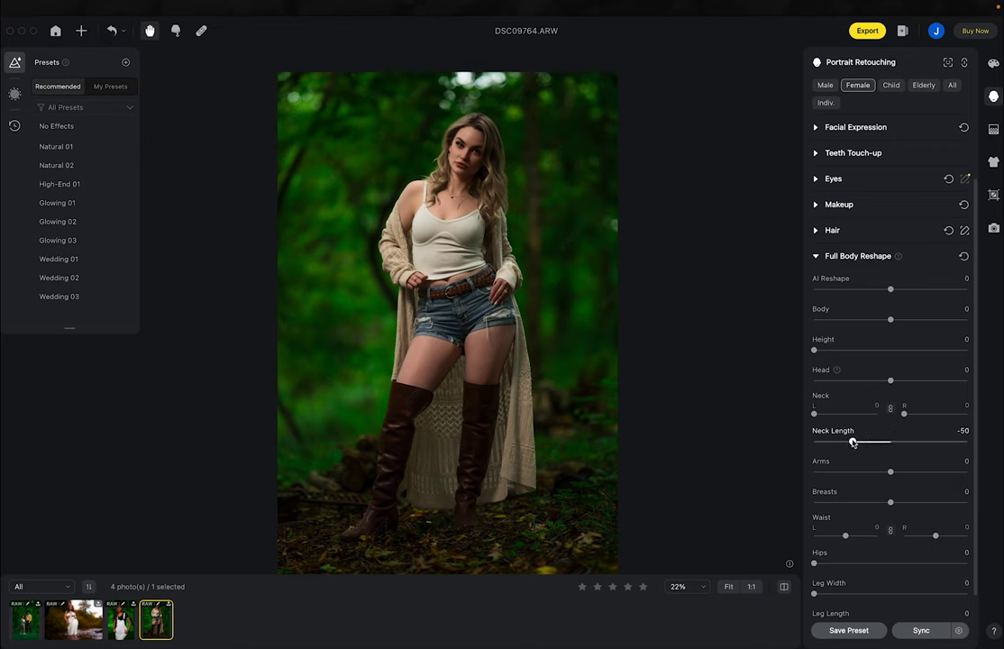
{"action": "left_click_drag", "start_coordinate": [852, 442], "coordinate": [863, 466]}
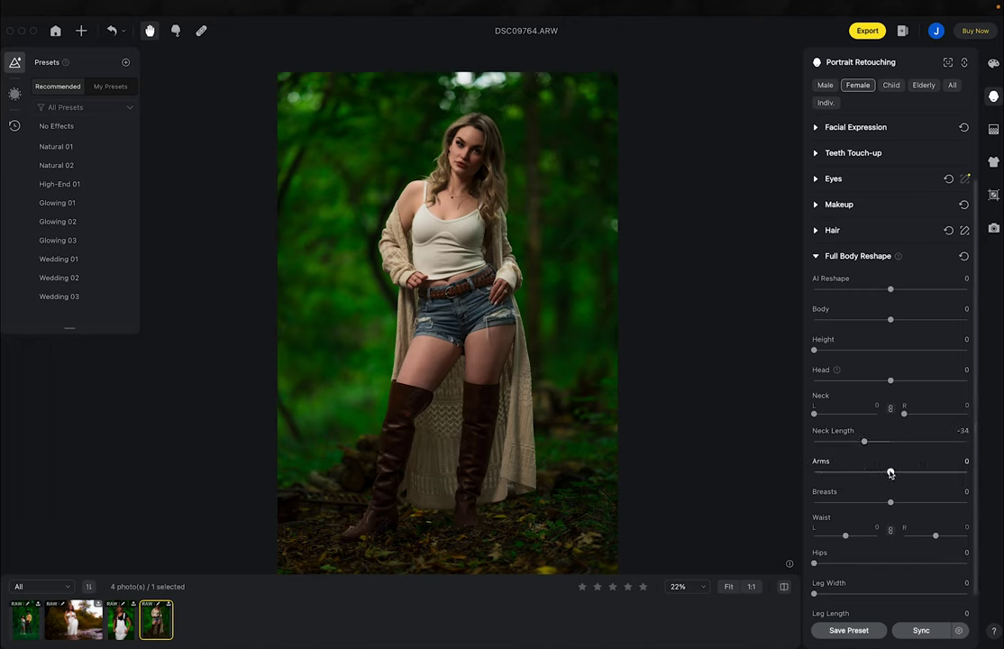
Reshape the woman's figure with Breasts 38, Waist 2 on both sides, Hips 1, Leg Width 13 and Leg Length 14
{"action": "left_click_drag", "start_coordinate": [891, 472], "coordinate": [920, 501]}
{"action": "scroll", "coordinate": [901, 505], "scroll_direction": "down", "scroll_amount": 1}
{"action": "left_click_drag", "start_coordinate": [845, 513], "coordinate": [816, 540]}
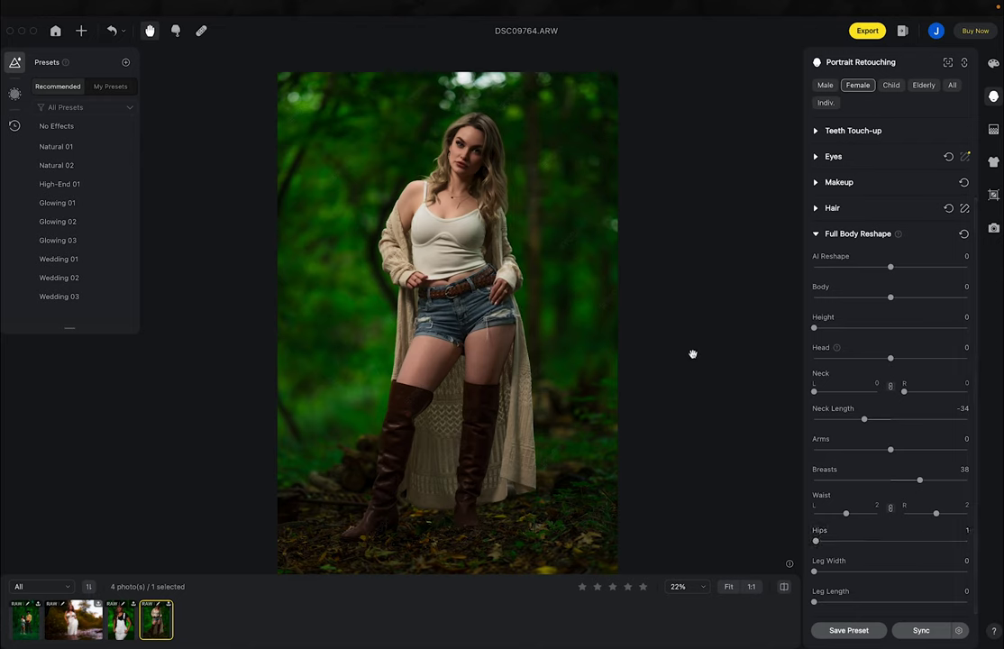
{"action": "left_click_drag", "start_coordinate": [814, 572], "coordinate": [836, 603]}
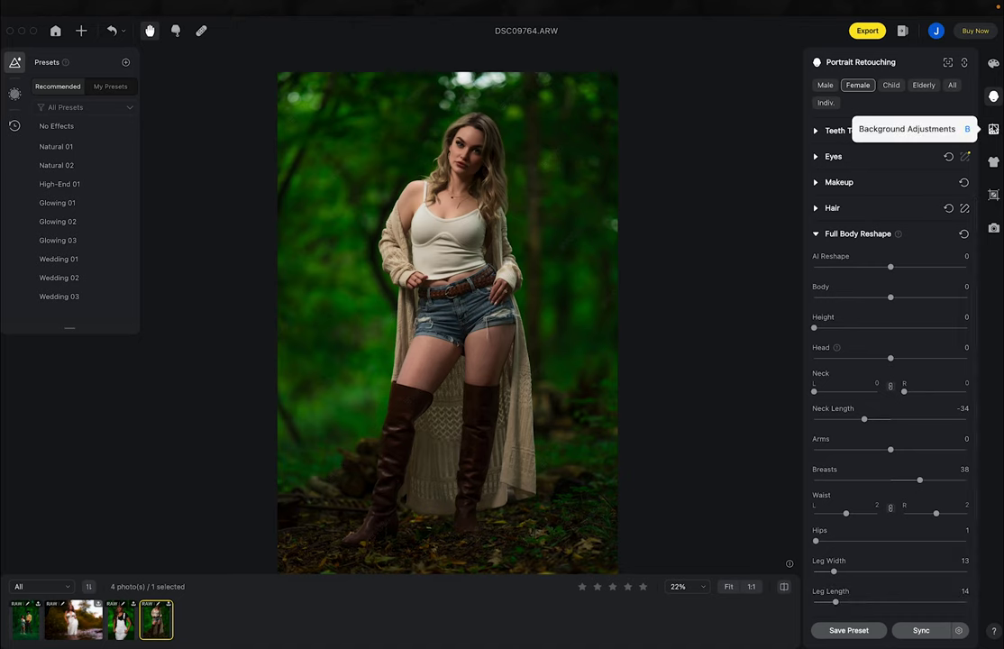
Enhance the forest background by setting Background Enhancement to 46, and look through the remaining background options
{"action": "left_click", "coordinate": [993, 129]}
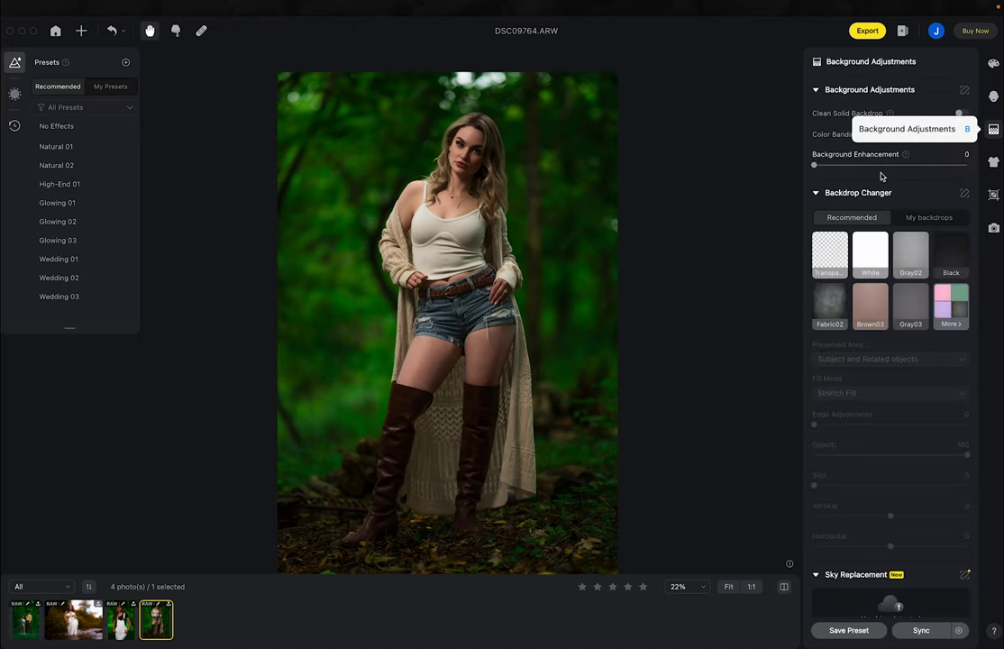
{"action": "left_click_drag", "start_coordinate": [816, 168], "coordinate": [885, 165]}
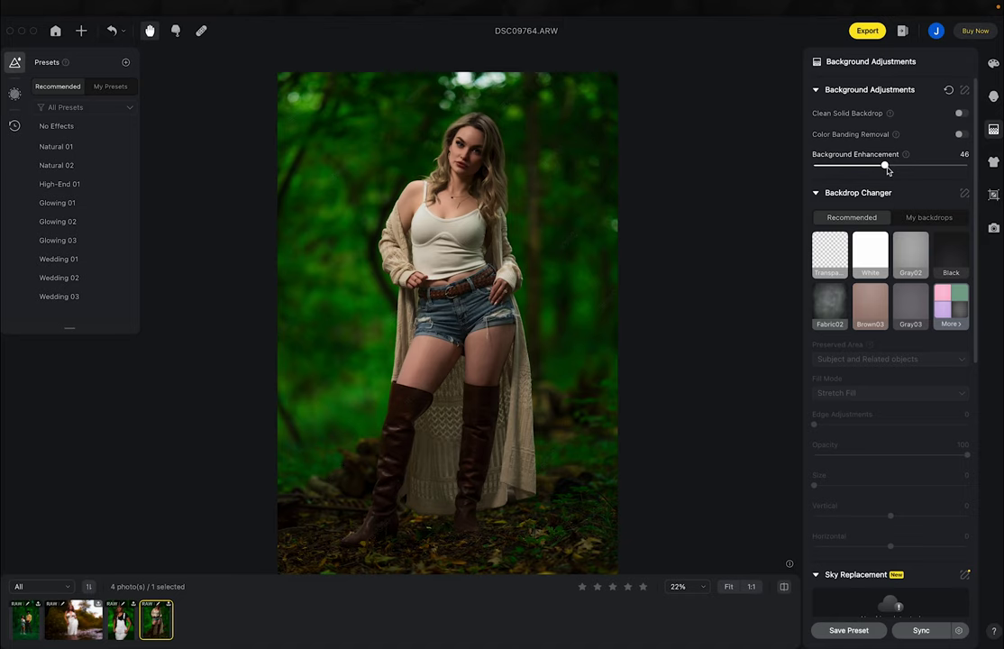
{"action": "scroll", "coordinate": [884, 253], "scroll_direction": "down", "scroll_amount": 10}
{"action": "scroll", "coordinate": [884, 253], "scroll_direction": "up", "scroll_amount": 10}
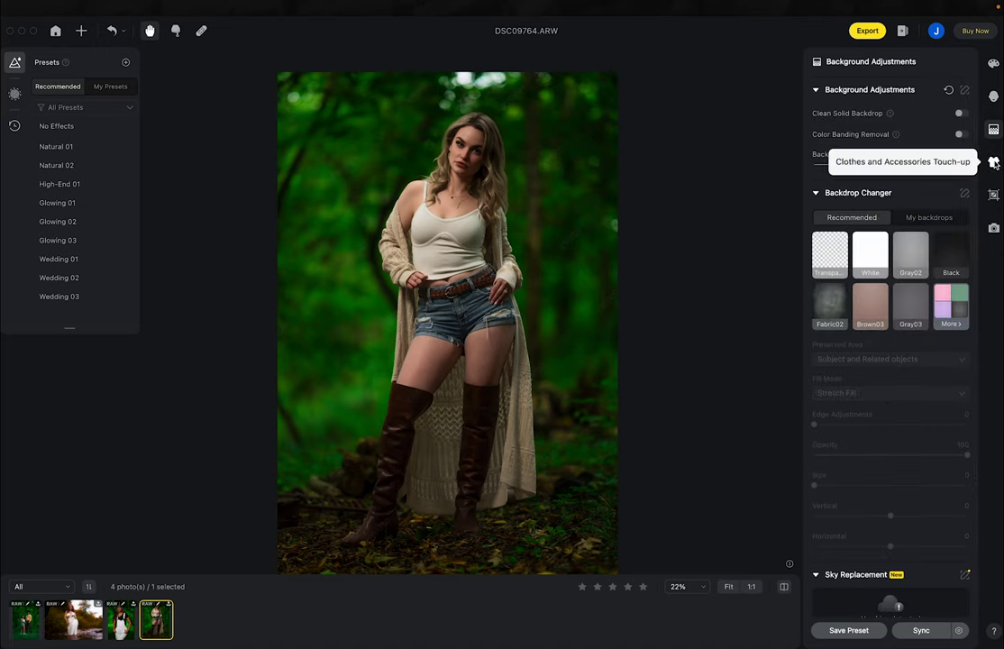
Smooth the woman's clothing by setting De-wrinkle Clothing to 78 and Remove Coarse Wrinkles to 3
{"action": "left_click", "coordinate": [994, 162]}
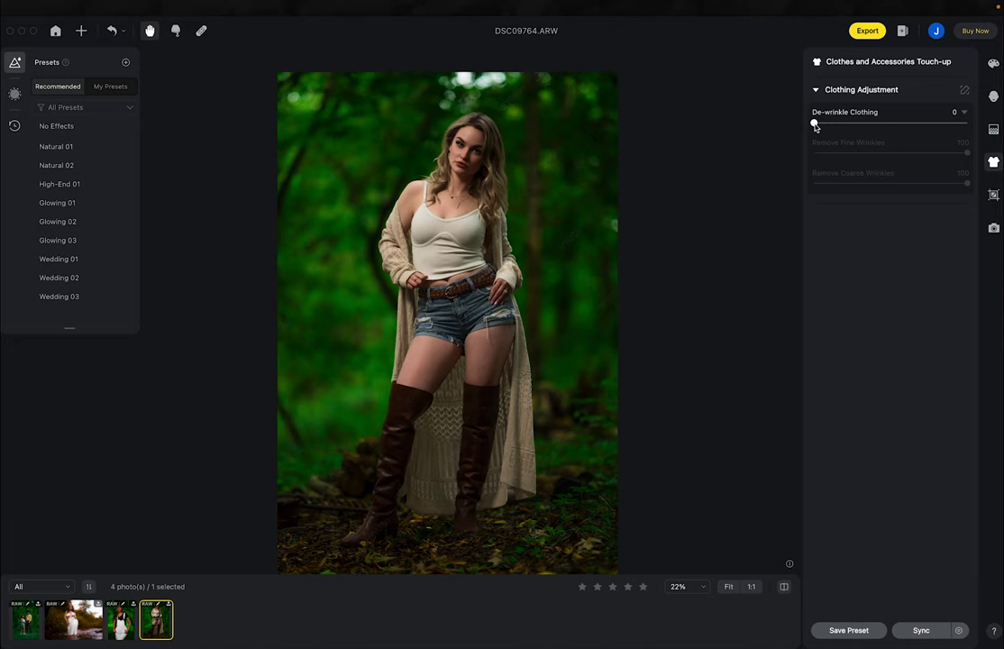
{"action": "left_click_drag", "start_coordinate": [815, 125], "coordinate": [933, 126]}
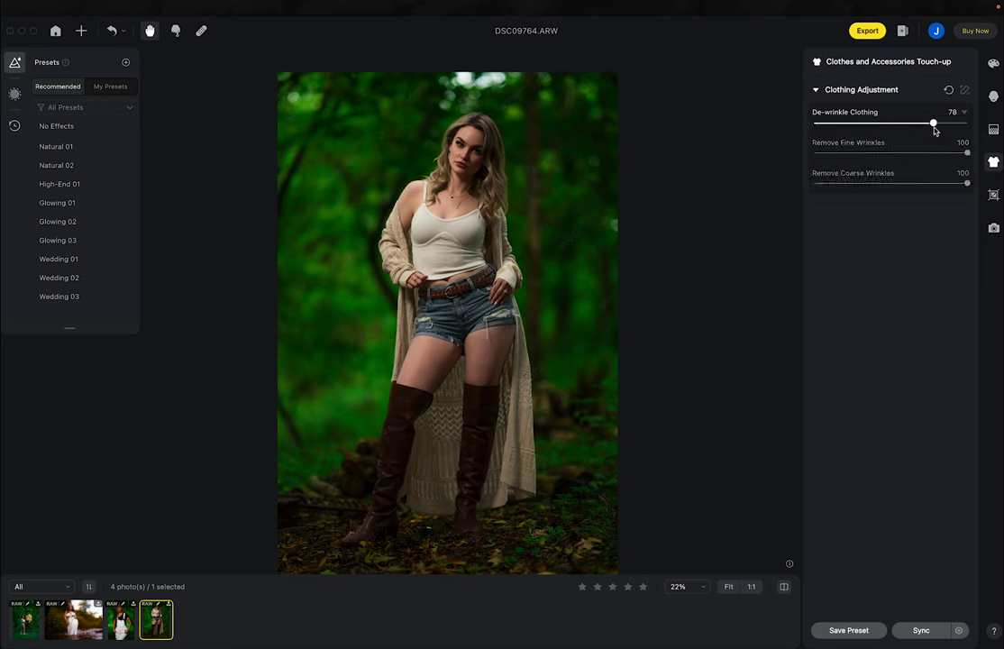
{"action": "left_click", "coordinate": [677, 147]}
{"action": "left_click", "coordinate": [677, 147]}
{"action": "left_click", "coordinate": [677, 147]}
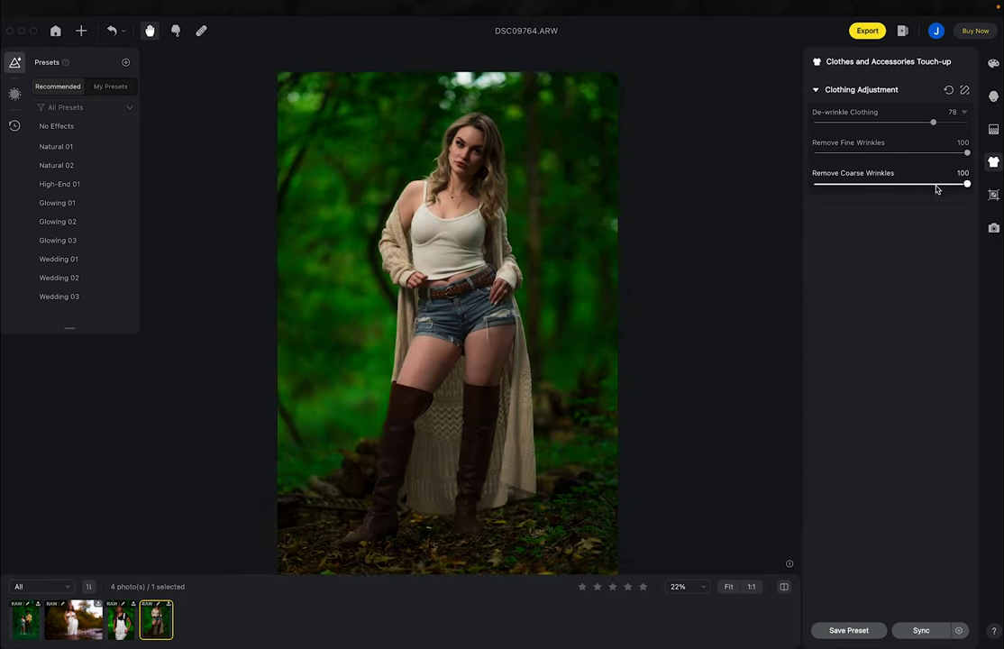
{"action": "left_click_drag", "start_coordinate": [966, 185], "coordinate": [819, 185]}
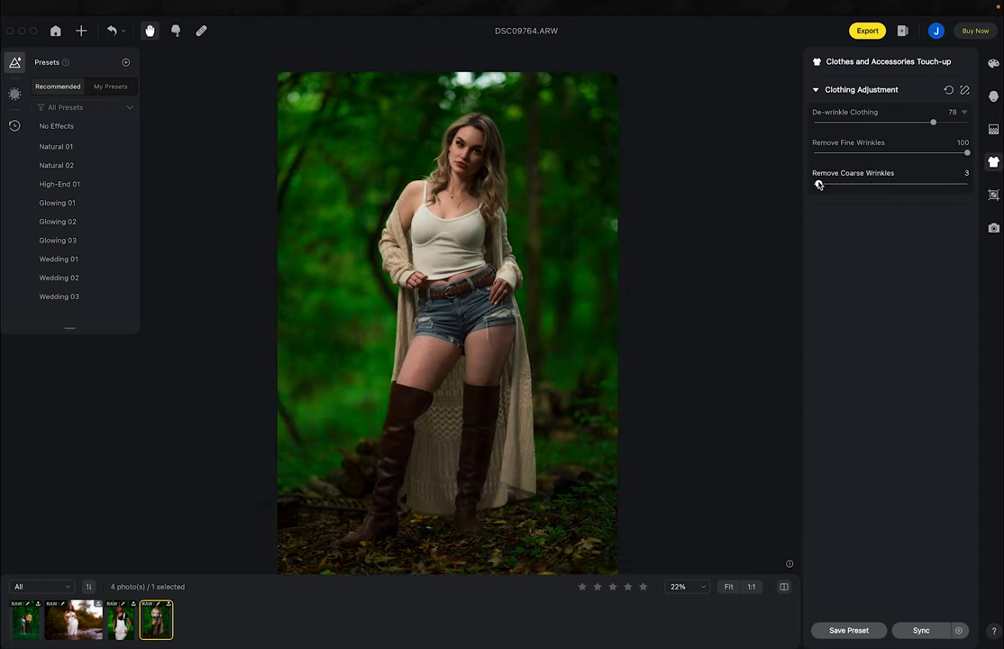